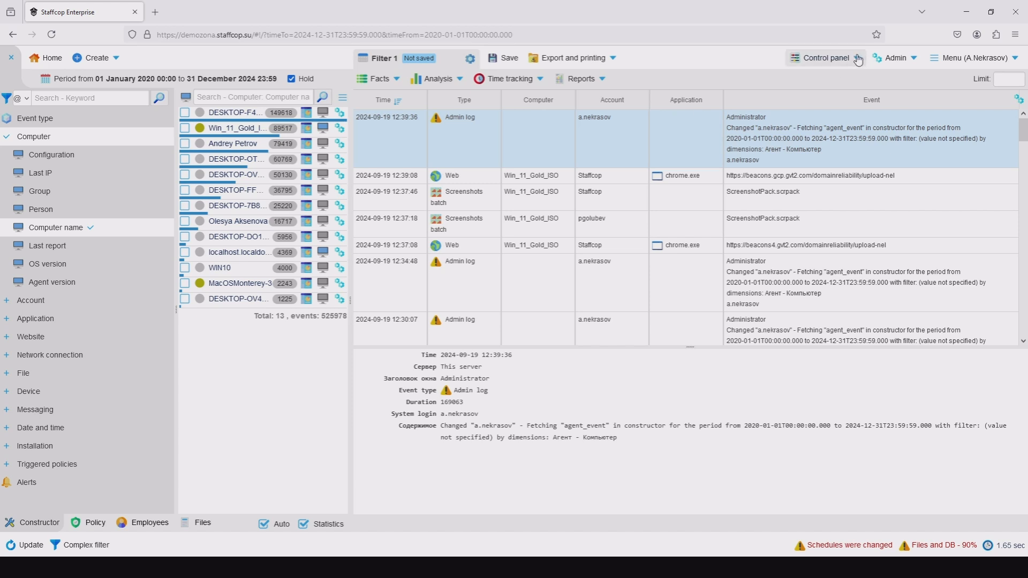
Create a new computer configuration and title it "Manager IRM / UAM".
{"action": "left_click", "coordinate": [824, 58]}
{"action": "left_click", "coordinate": [832, 112]}
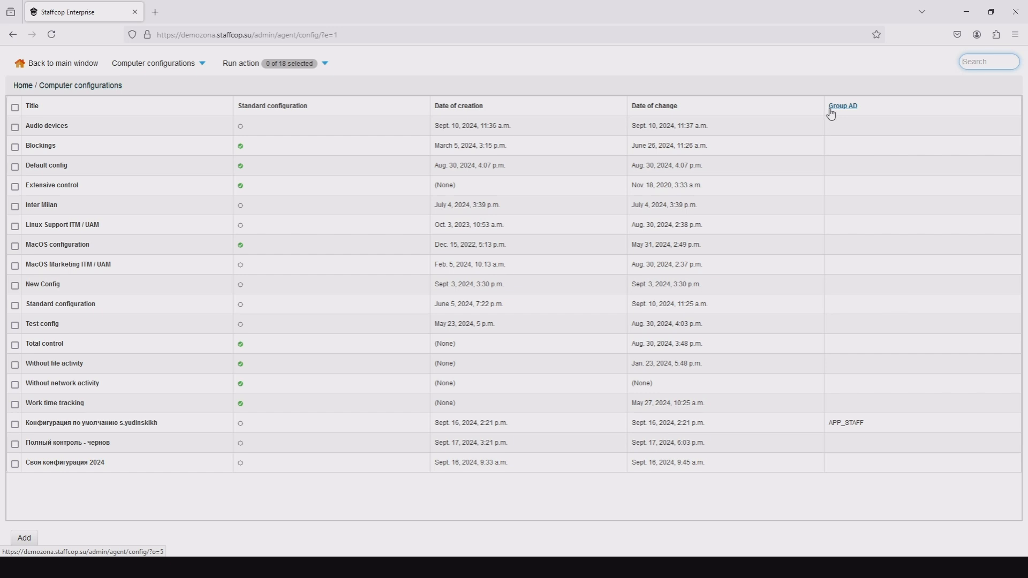
{"action": "left_click", "coordinate": [24, 538]}
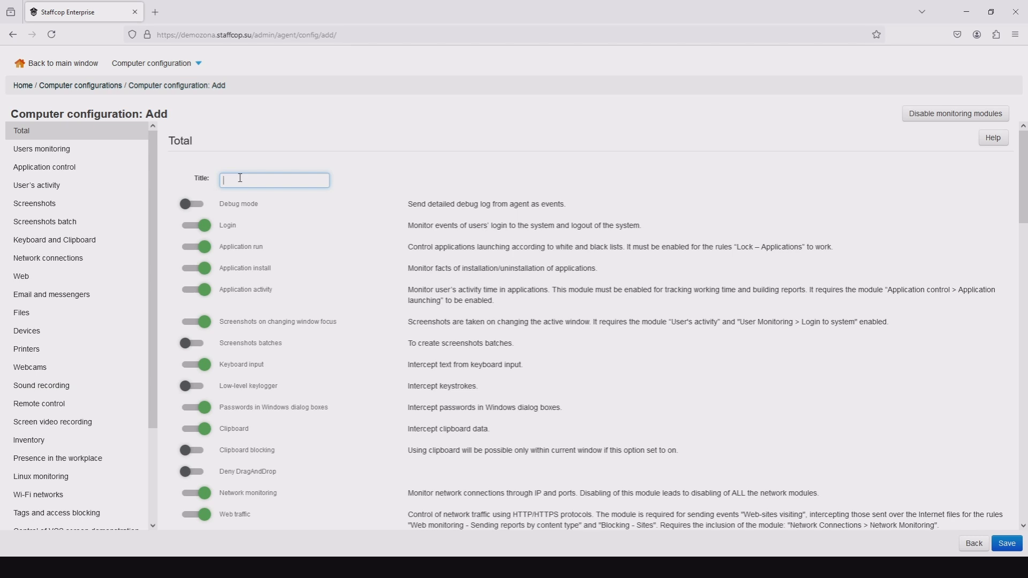
{"action": "type", "text": "Manage"}
{"action": "type", "text": "r IRM"}
{"action": "type", "text": " / A"}
{"action": "type", "text": "AM"}
{"action": "left_click", "coordinate": [248, 134]}
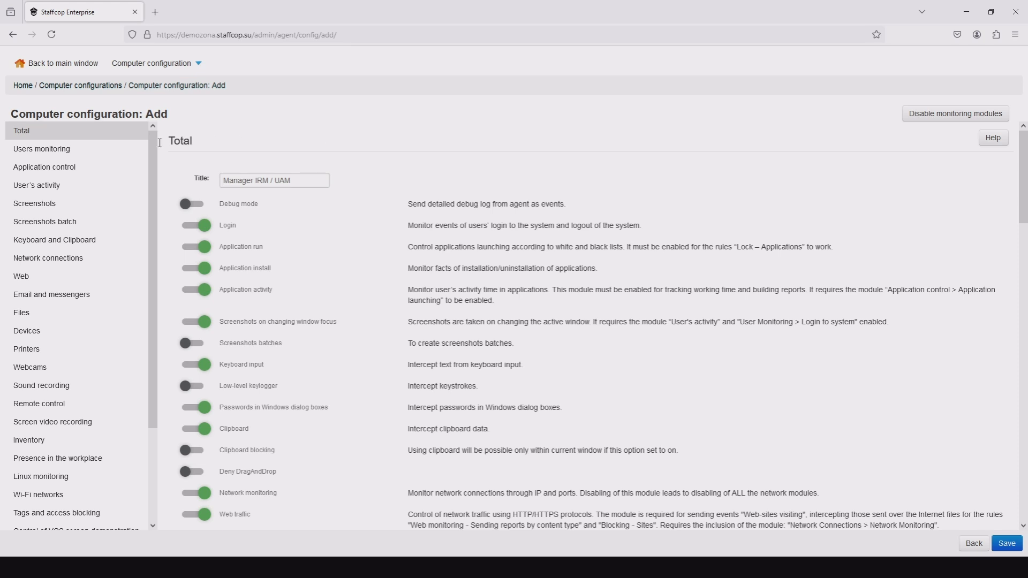
Paste the list of Windows system executables, from svchost.exe to spoolsv.exe, into the allow list for application blocking.
{"action": "left_click", "coordinate": [49, 174]}
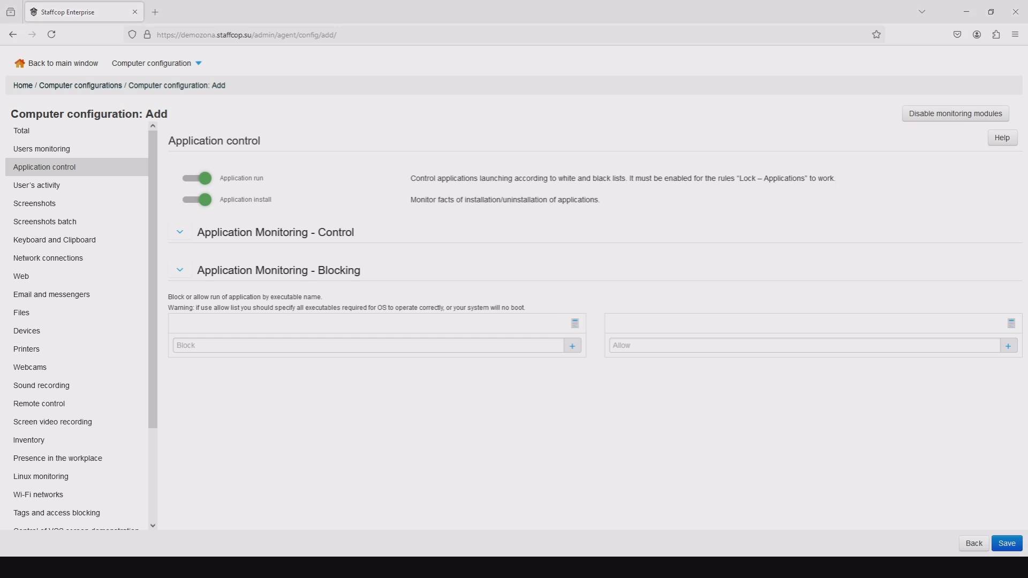
{"action": "left_click", "coordinate": [1011, 324]}
{"action": "left_click", "coordinate": [693, 407]}
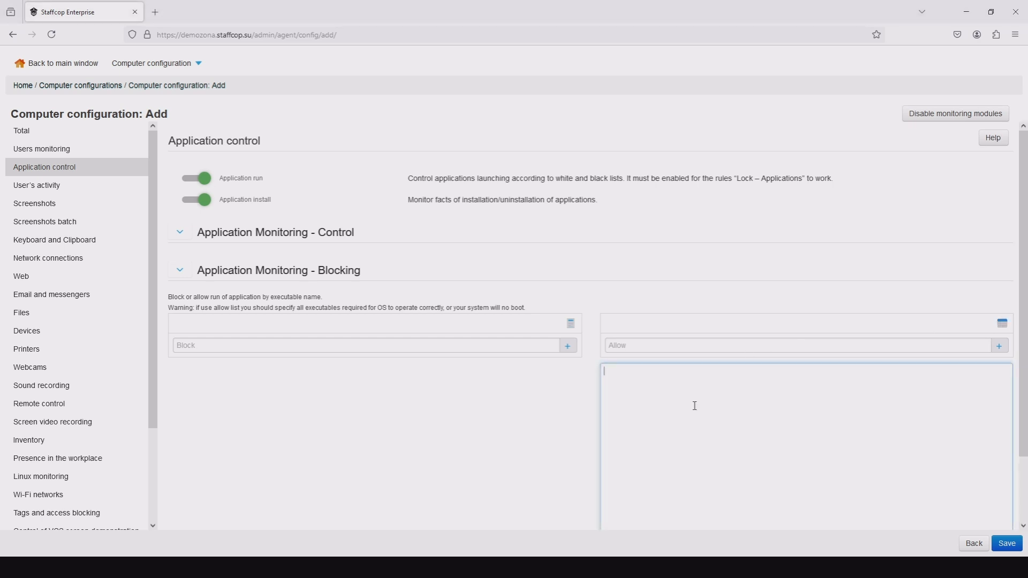
{"action": "type", "text": "svchost.exe lsass.exe explorer.exe sihost.exe ntoskrnl.exe wininit.exe dwm.exe smss.exe services.exe winlogon.exe csrss.exe RuntimeBroker.exe ApplicationFrameHost.exe ctfmon.exe SecurityHealthService.exe spoolsv.exe"}
{"action": "scroll", "coordinate": [500, 415], "scroll_direction": "down", "scroll_amount": 2}
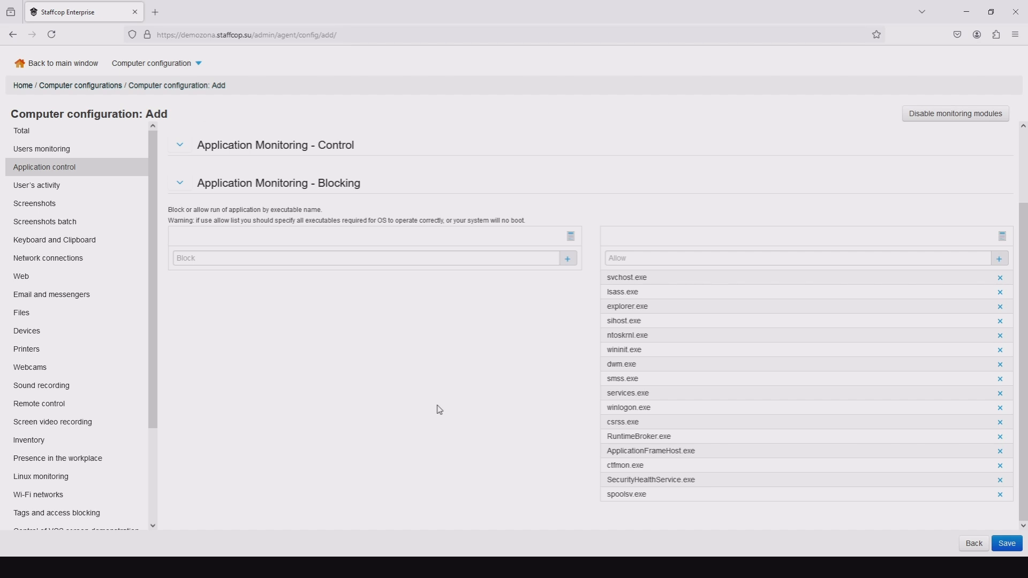
{"action": "scroll", "coordinate": [440, 410], "scroll_direction": "up", "scroll_amount": 2}
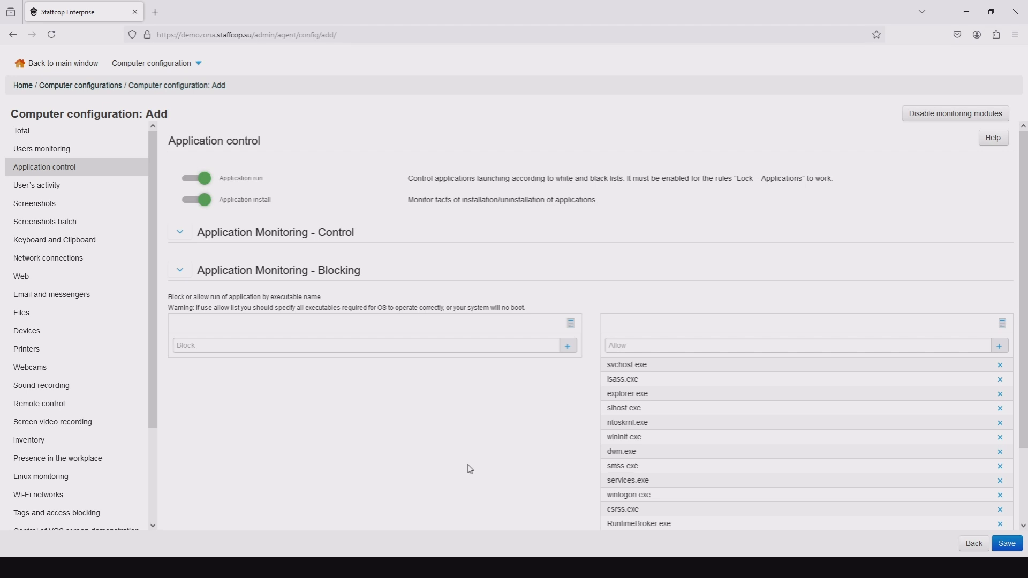
Enable application activity monitoring in the configuration's user activity settings.
{"action": "left_click", "coordinate": [105, 190]}
{"action": "left_click", "coordinate": [355, 182]}
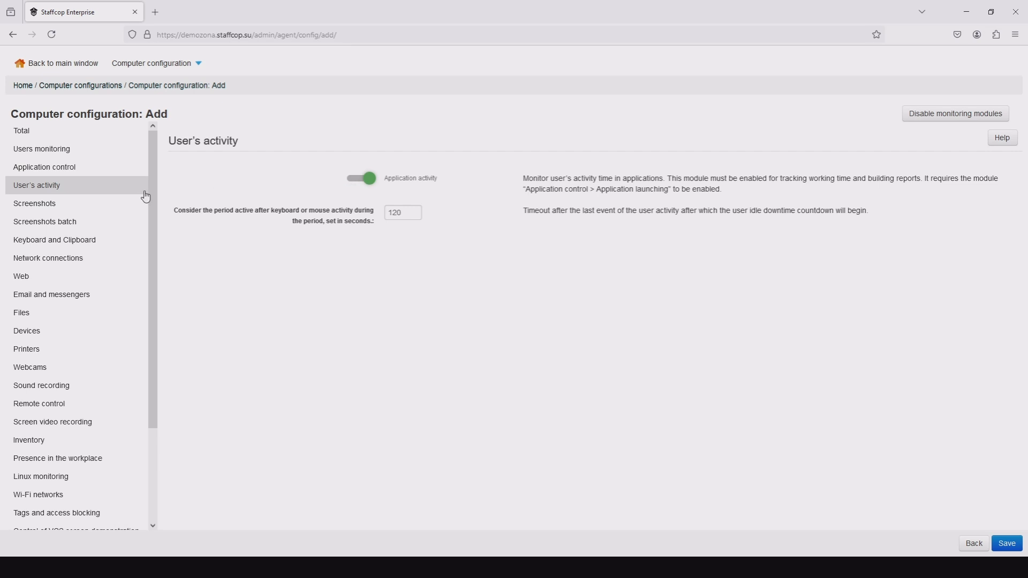
Enable screenshots on changing window focus and the creation of screenshots batches.
{"action": "left_click", "coordinate": [77, 208]}
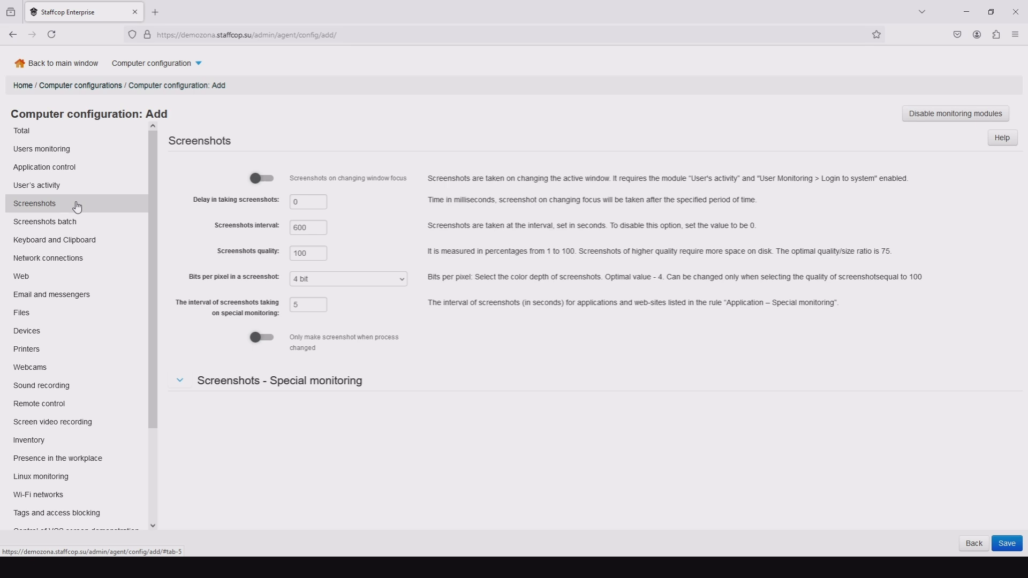
{"action": "left_click", "coordinate": [265, 180]}
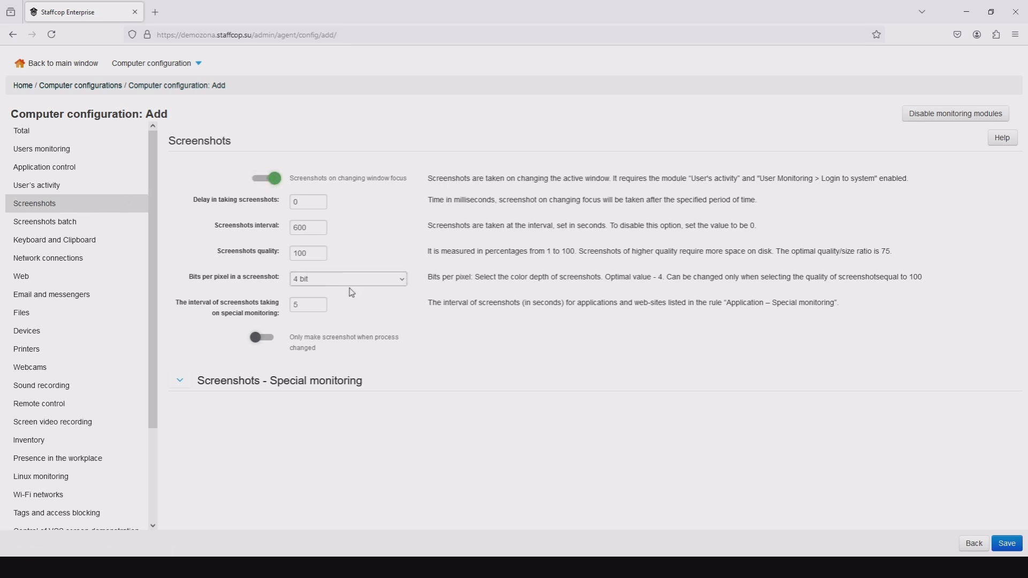
{"action": "left_click", "coordinate": [337, 339]}
{"action": "left_click", "coordinate": [85, 227]}
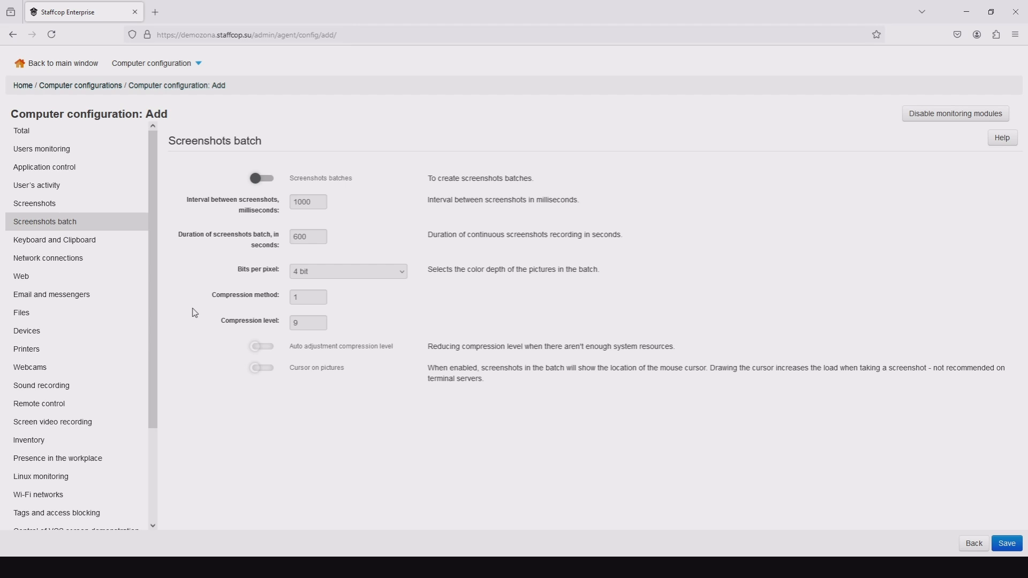
{"action": "left_click", "coordinate": [256, 180]}
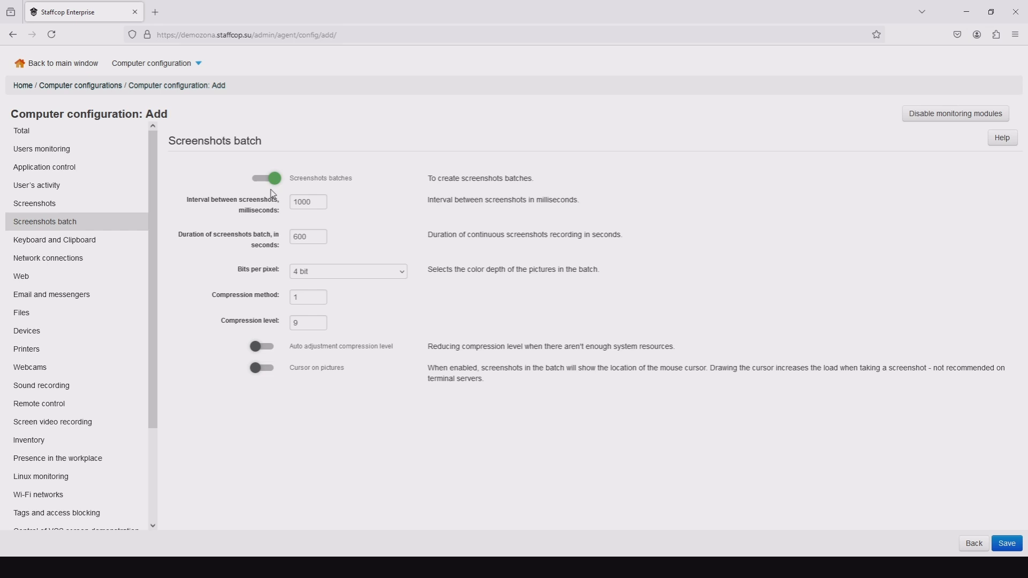
Enable interception of Web mail, E-mail, E-mail (MAPI/Exchange) and Instant messengers.
{"action": "left_click", "coordinate": [90, 300]}
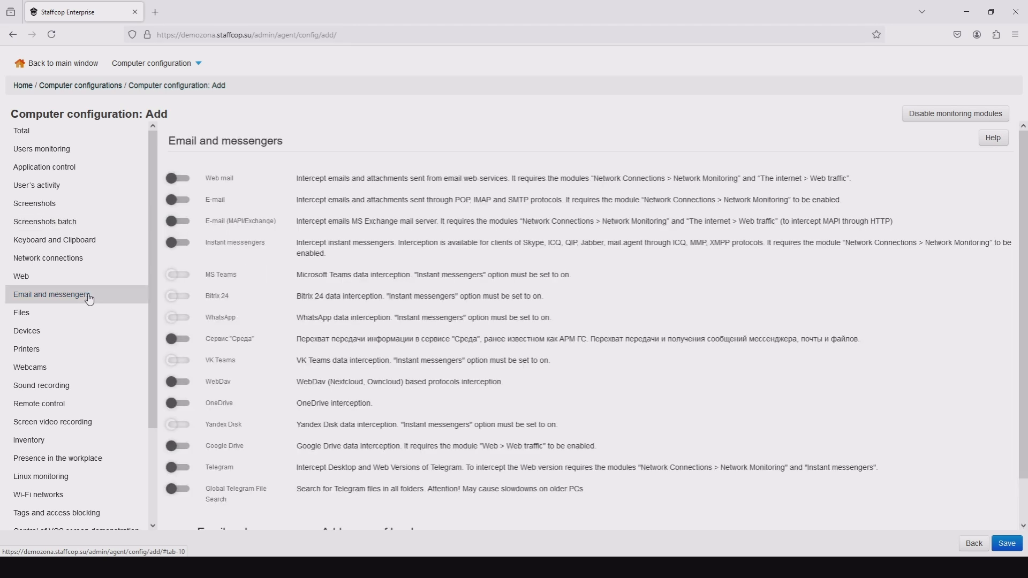
{"action": "left_click", "coordinate": [182, 180]}
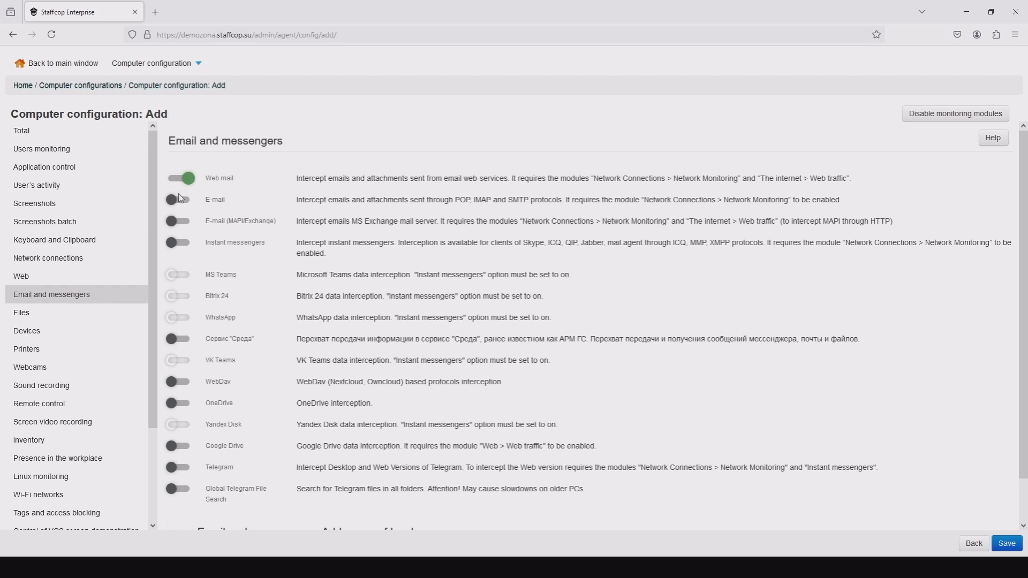
{"action": "left_click", "coordinate": [180, 200]}
{"action": "left_click", "coordinate": [181, 220]}
{"action": "left_click", "coordinate": [176, 245]}
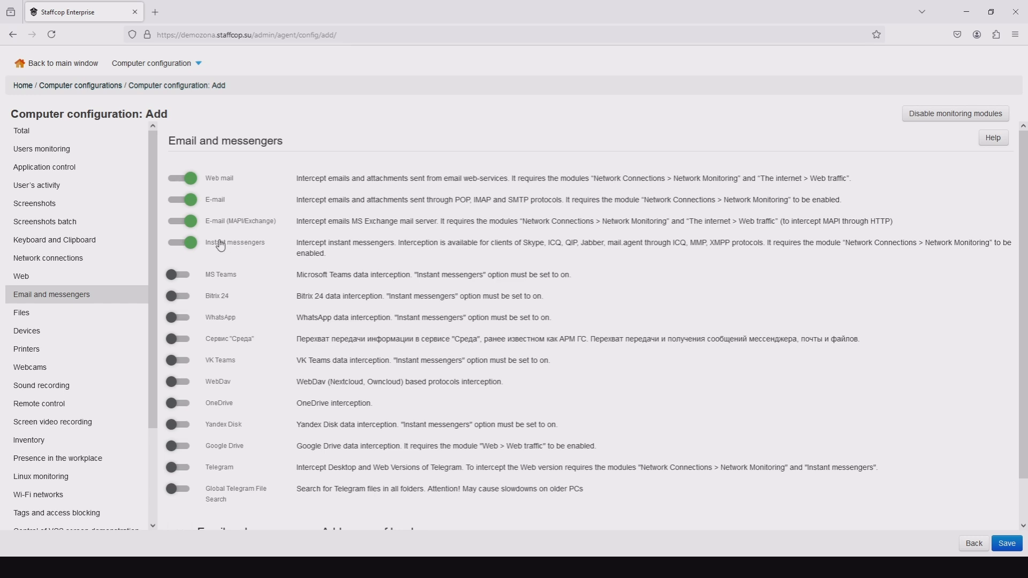
Enable interception of MS Teams, Bitrix 24, WhatsApp, WebDav, OneDrive, Yandex Disk, Google Drive and Telegram.
{"action": "left_click", "coordinate": [182, 276]}
{"action": "left_click", "coordinate": [181, 297]}
{"action": "left_click", "coordinate": [181, 320]}
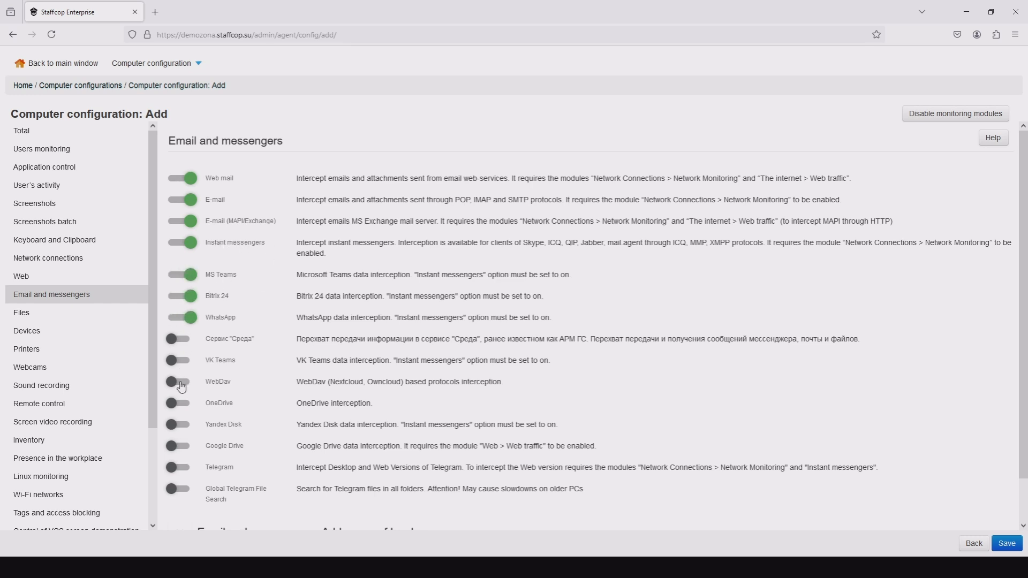
{"action": "left_click", "coordinate": [179, 384]}
{"action": "left_click", "coordinate": [181, 407]}
{"action": "left_click", "coordinate": [182, 426]}
{"action": "left_click", "coordinate": [183, 448]}
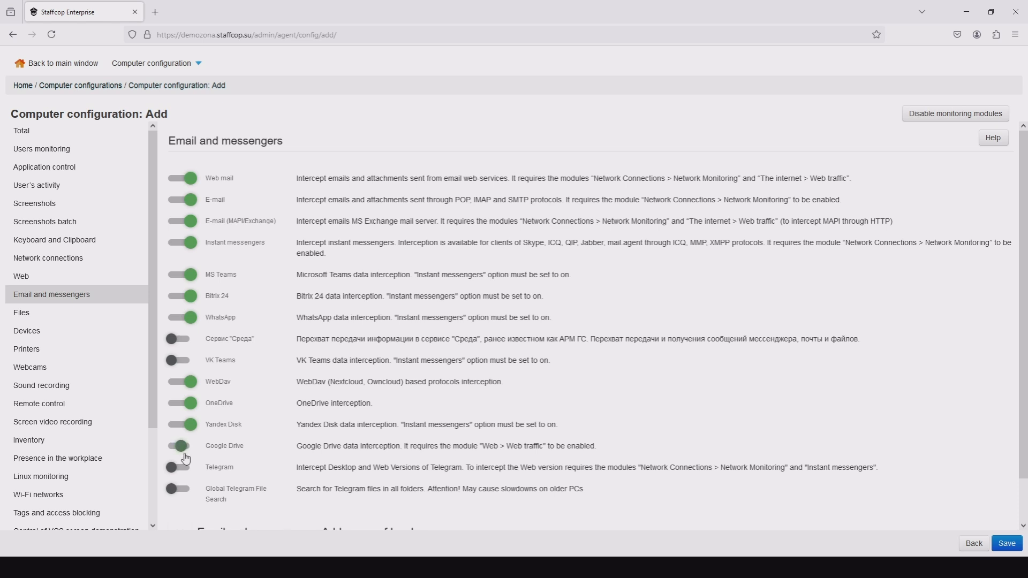
{"action": "left_click", "coordinate": [184, 475]}
Assign the configuration to agents DESKTOP-OTSV4UV and DESKTOP-OV4O6V5 and save it.
{"action": "scroll", "coordinate": [156, 267], "scroll_direction": "down", "scroll_amount": 3}
{"action": "scroll", "coordinate": [155, 300], "scroll_direction": "down", "scroll_amount": 2}
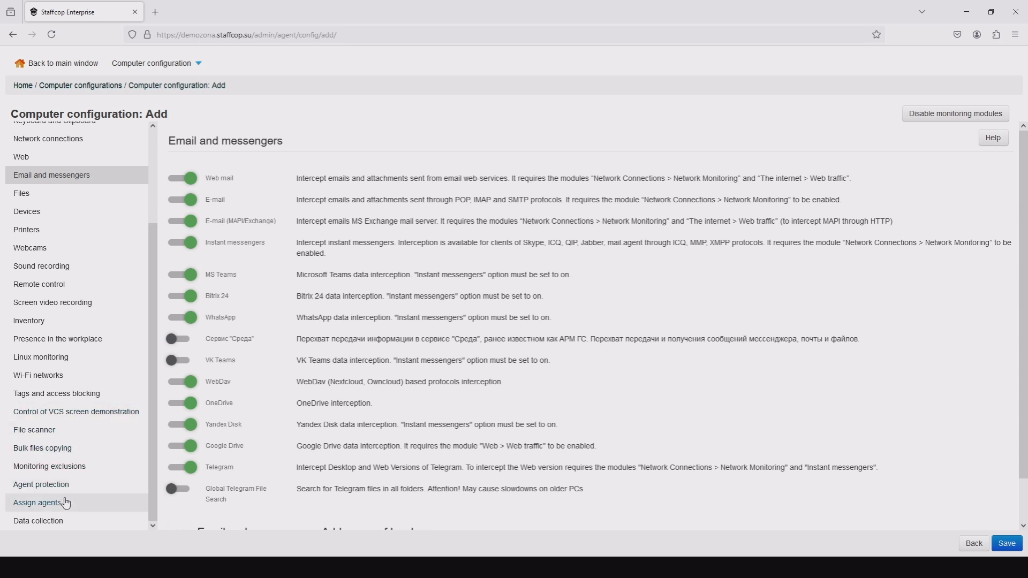
{"action": "left_click", "coordinate": [28, 507]}
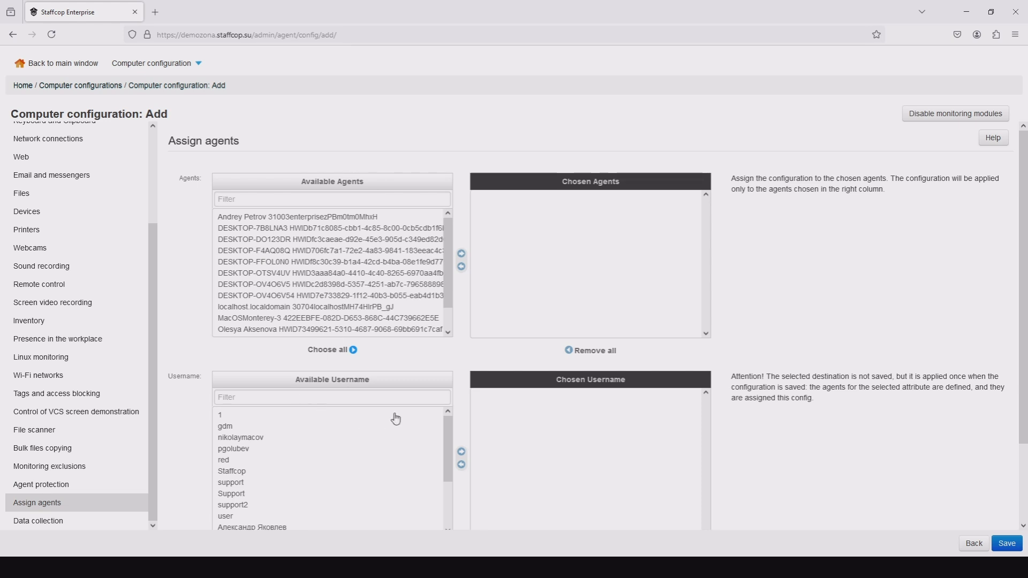
{"action": "double_click", "coordinate": [270, 274]}
{"action": "double_click", "coordinate": [270, 274]}
{"action": "left_click", "coordinate": [538, 289]}
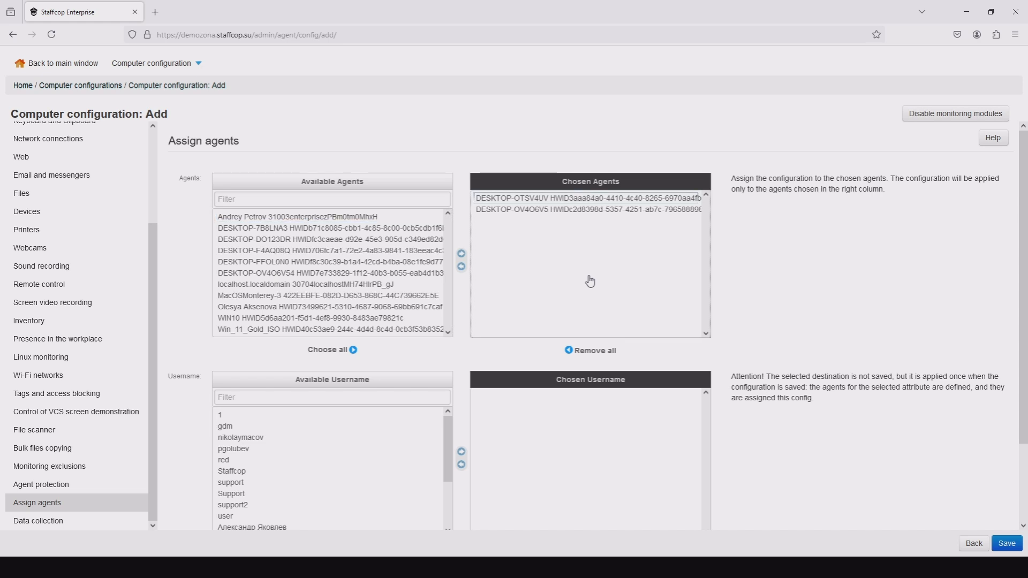
{"action": "left_click", "coordinate": [1004, 544]}
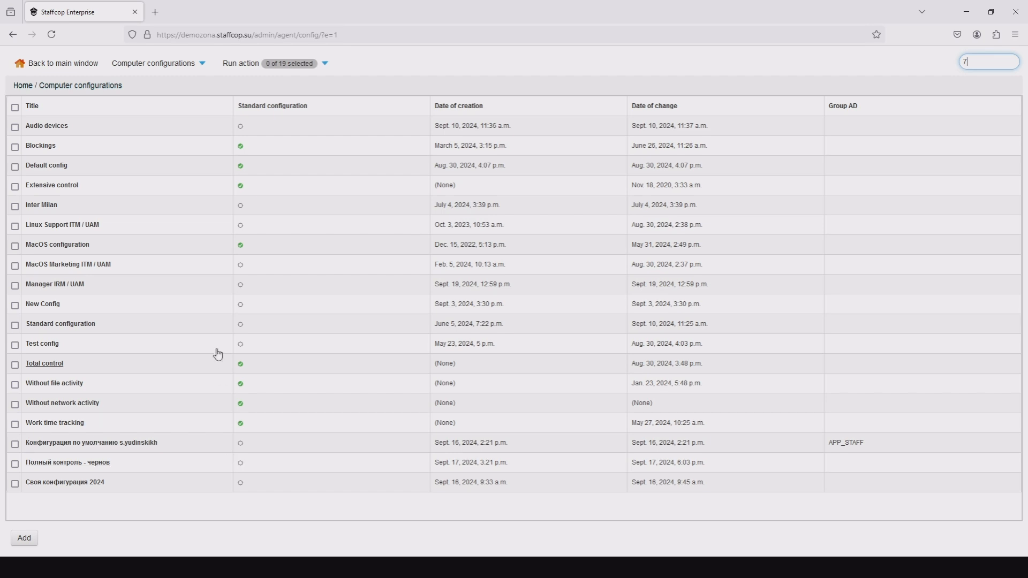
Return to the main window and filter the events by the Mail event type.
{"action": "left_click", "coordinate": [57, 64]}
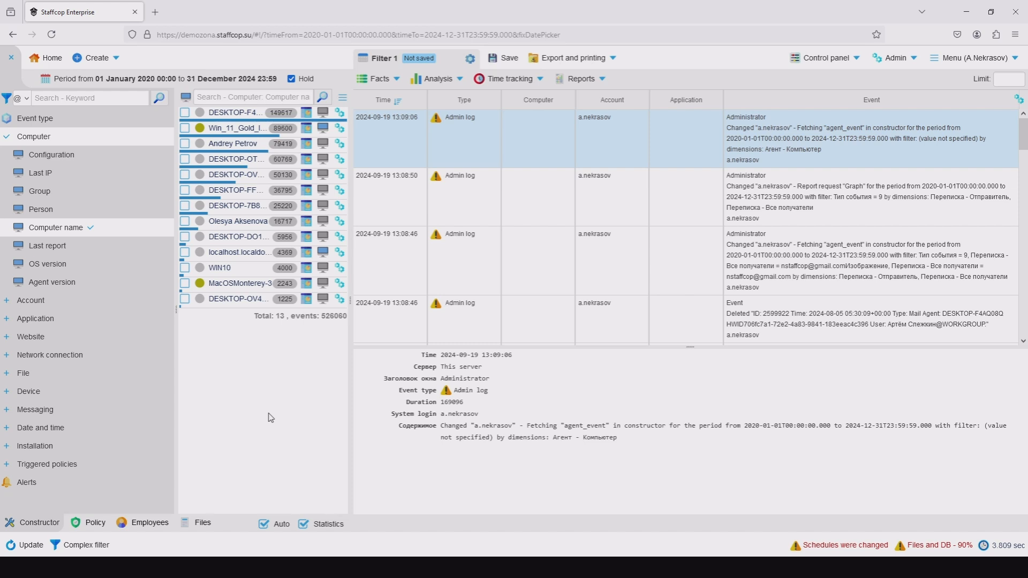
{"action": "left_click", "coordinate": [68, 119]}
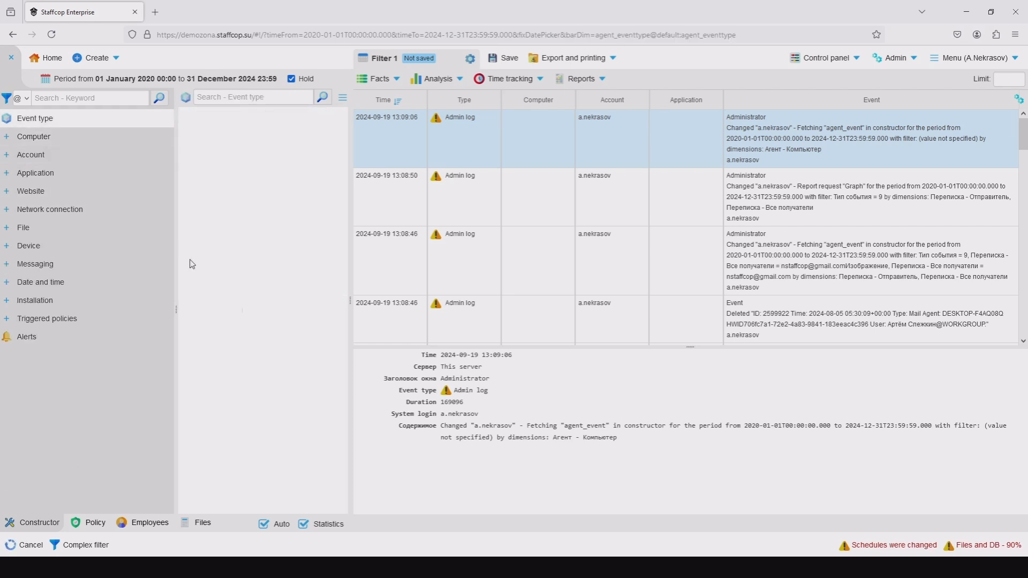
{"action": "scroll", "coordinate": [211, 349], "scroll_direction": "down", "scroll_amount": 3}
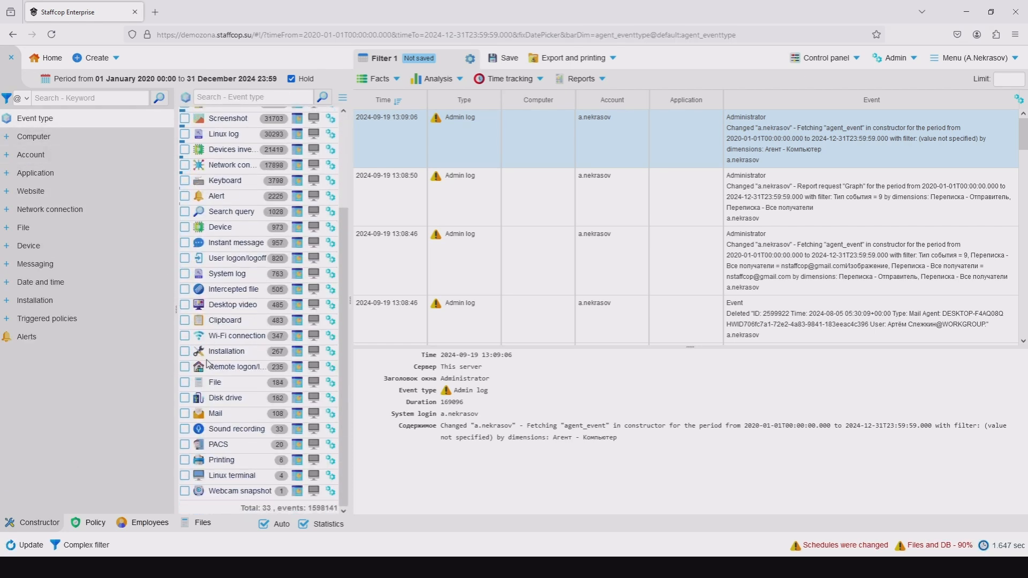
{"action": "left_click", "coordinate": [185, 414]}
Restrict the mail events to the Outcoming messaging direction.
{"action": "left_click", "coordinate": [60, 192]}
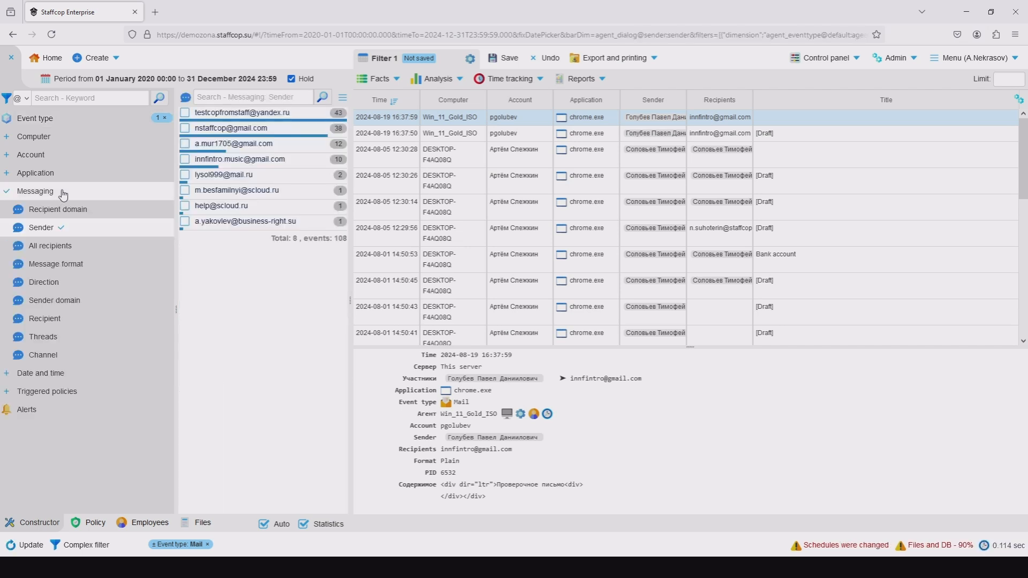
{"action": "left_click", "coordinate": [68, 283]}
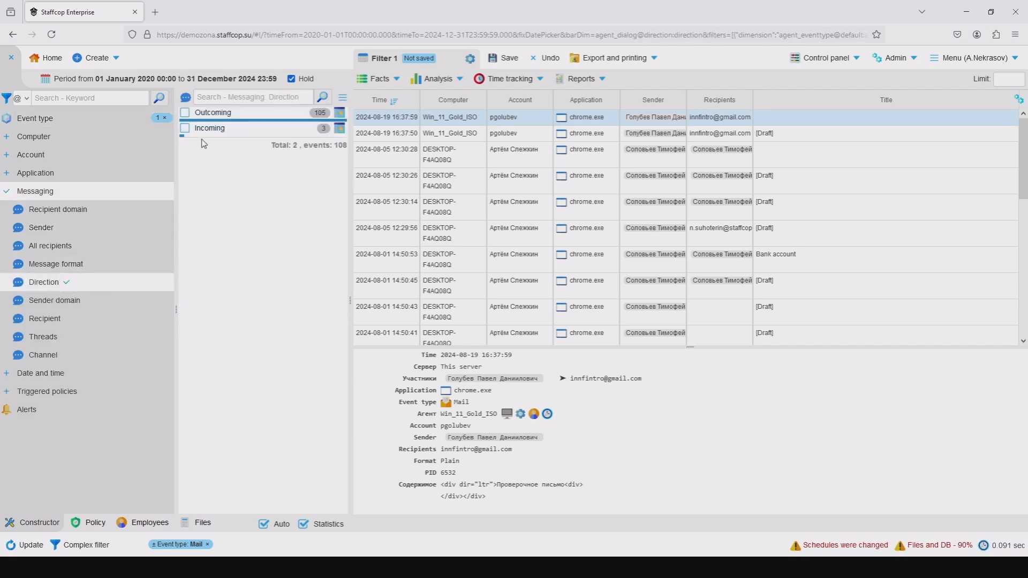
{"action": "left_click", "coordinate": [186, 113]}
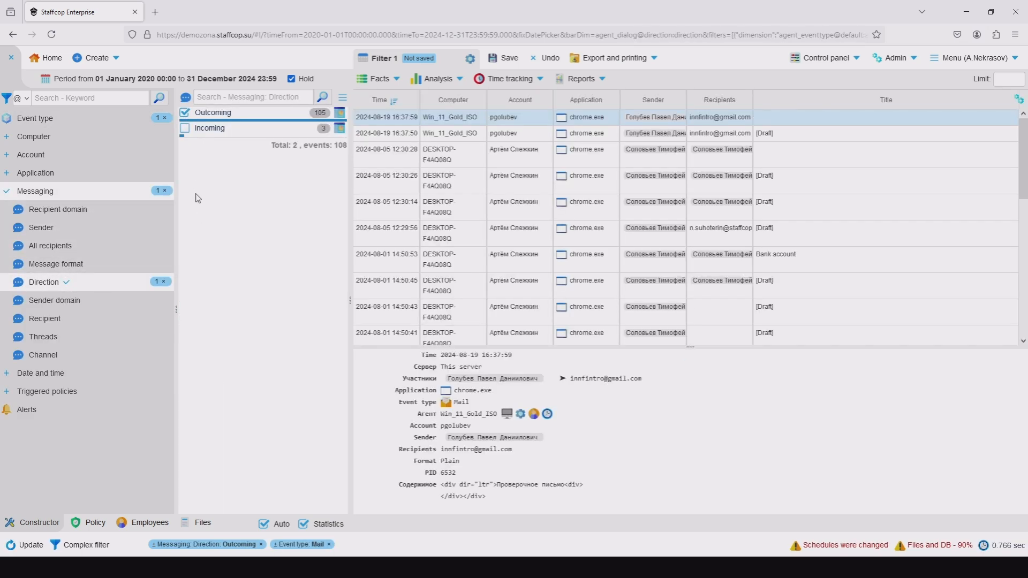
Show the filtered events as a graph based on the messaging Sender dimension.
{"action": "left_click", "coordinate": [438, 87]}
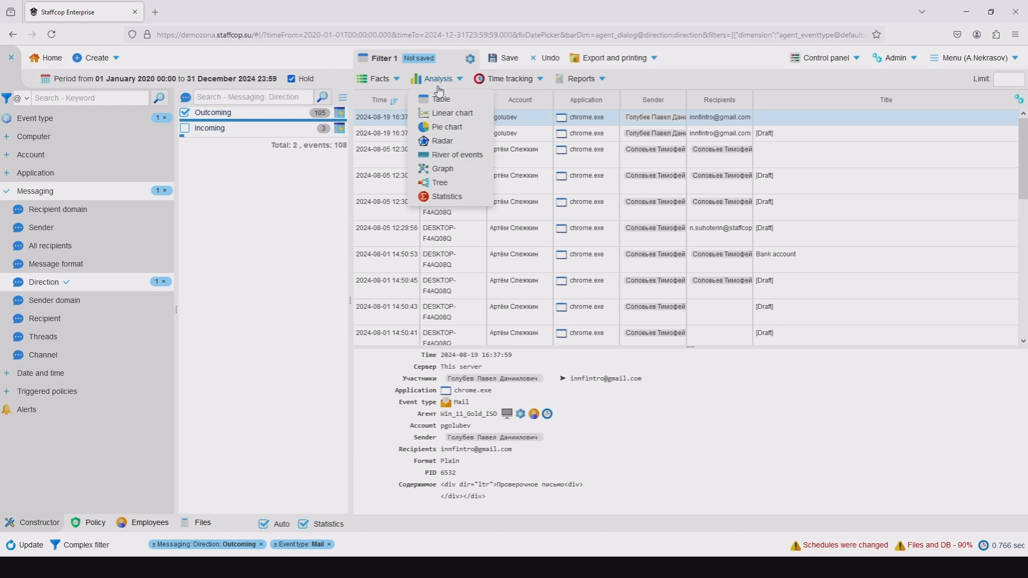
{"action": "left_click", "coordinate": [441, 170]}
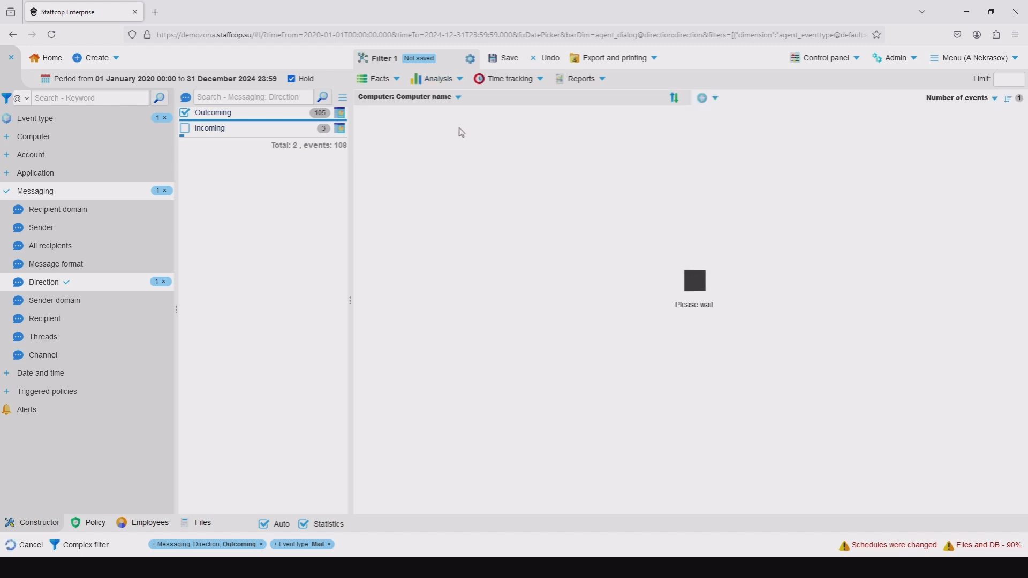
{"action": "left_click", "coordinate": [459, 98]}
{"action": "mouse_move", "coordinate": [439, 194]}
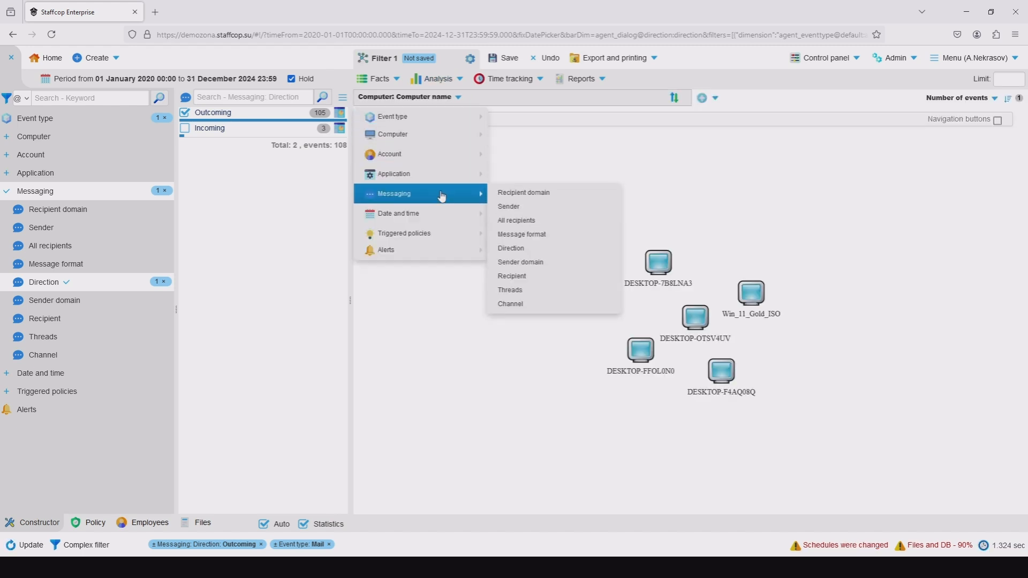
{"action": "left_click", "coordinate": [539, 208]}
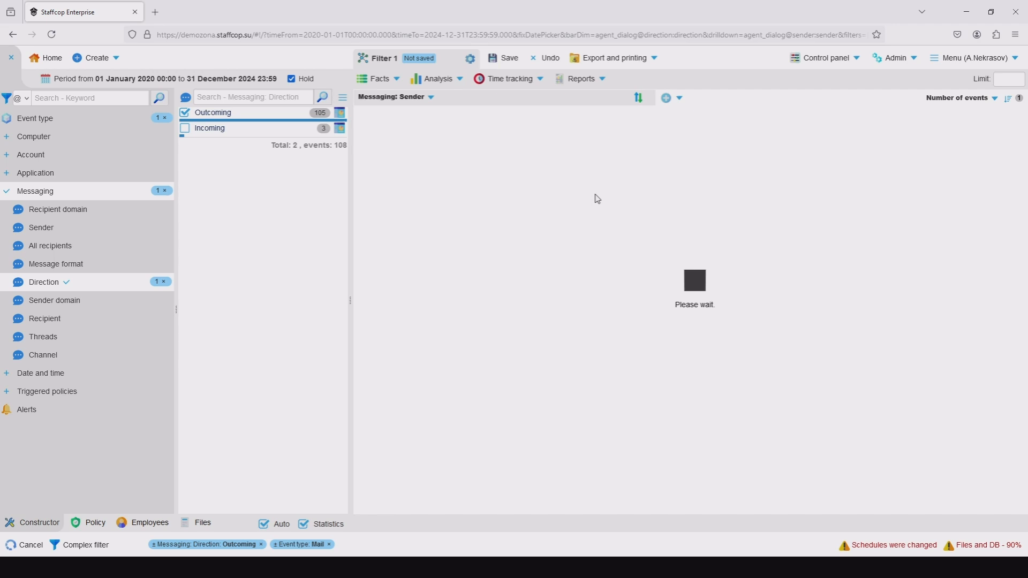
Add the messaging All recipients dimension to the graph alongside the senders.
{"action": "left_click", "coordinate": [676, 98]}
{"action": "mouse_move", "coordinate": [657, 174]}
{"action": "mouse_move", "coordinate": [626, 201]}
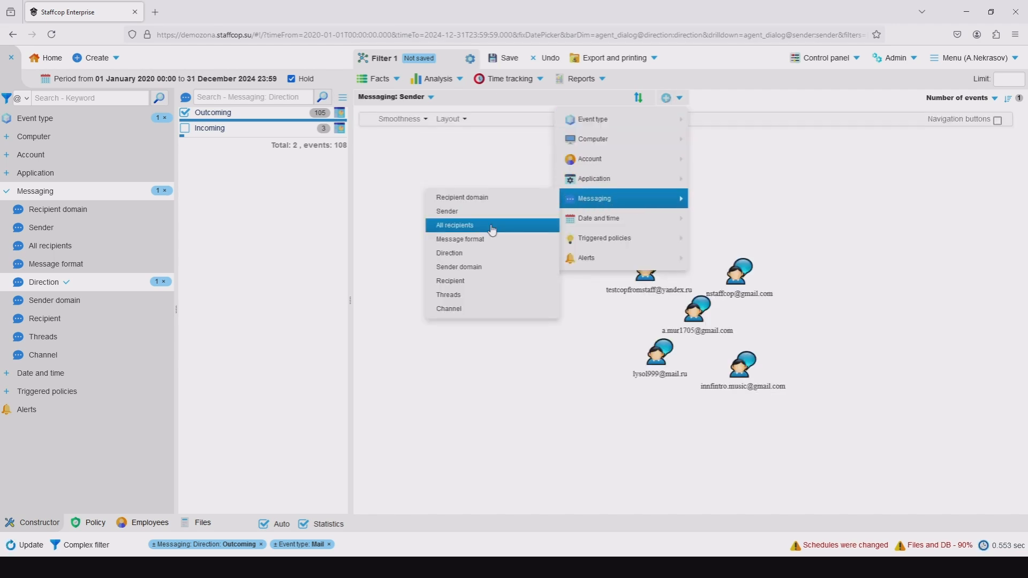
{"action": "left_click", "coordinate": [472, 225]}
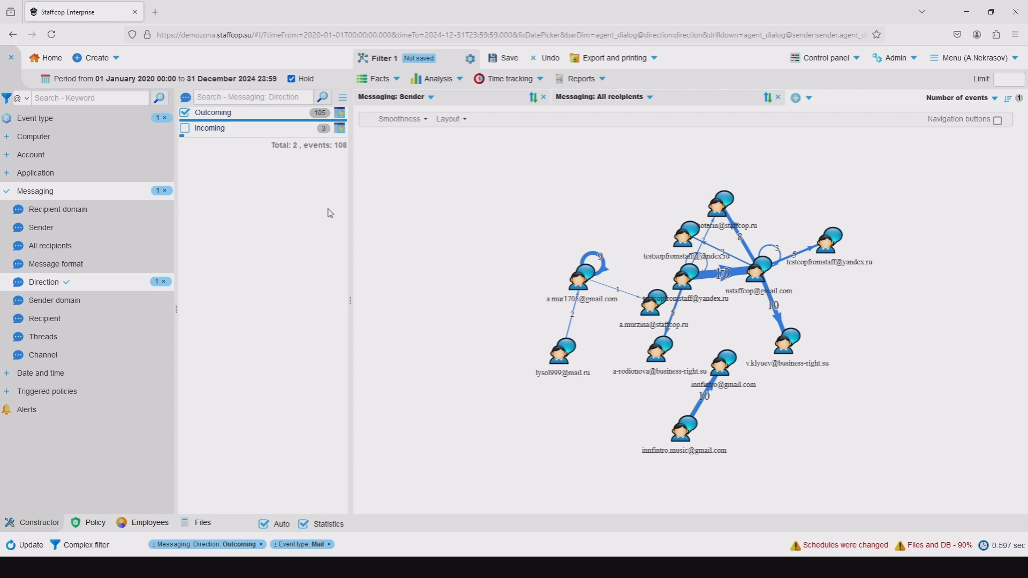
Title the mail graph filter Mail and save it.
{"action": "left_click", "coordinate": [396, 57]}
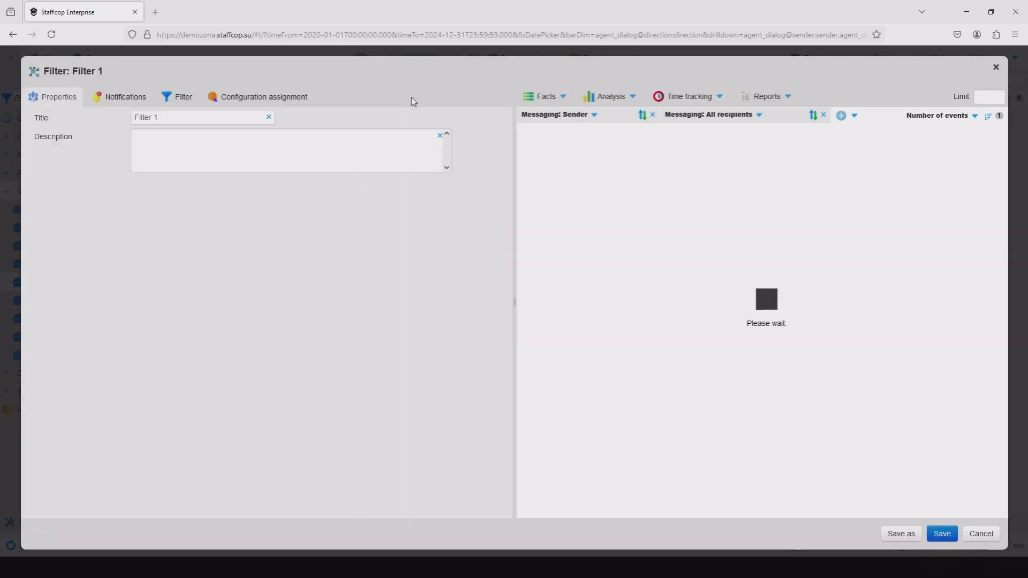
{"action": "triple_click", "coordinate": [204, 124]}
{"action": "type", "text": "Mail"}
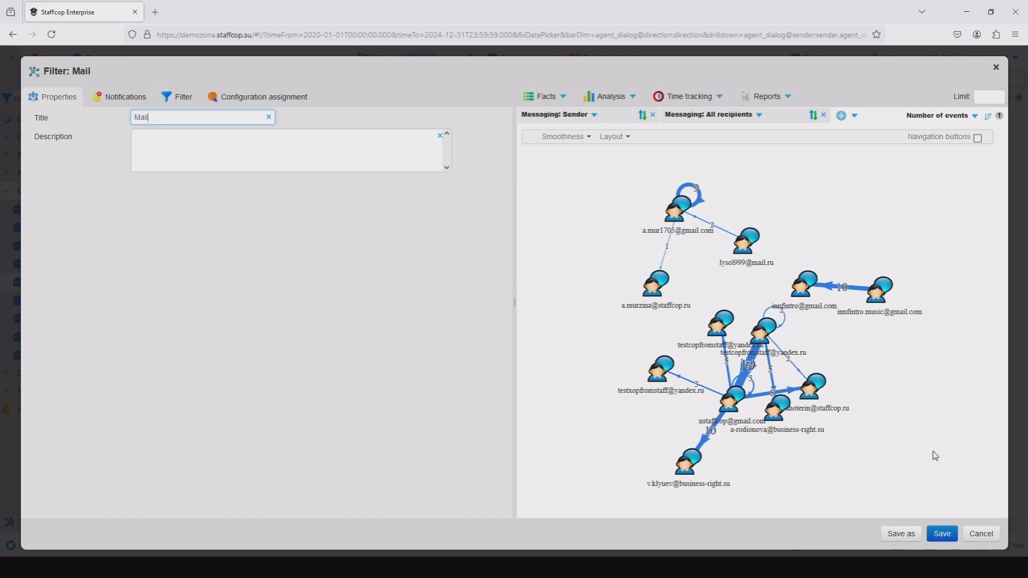
{"action": "left_click", "coordinate": [942, 533]}
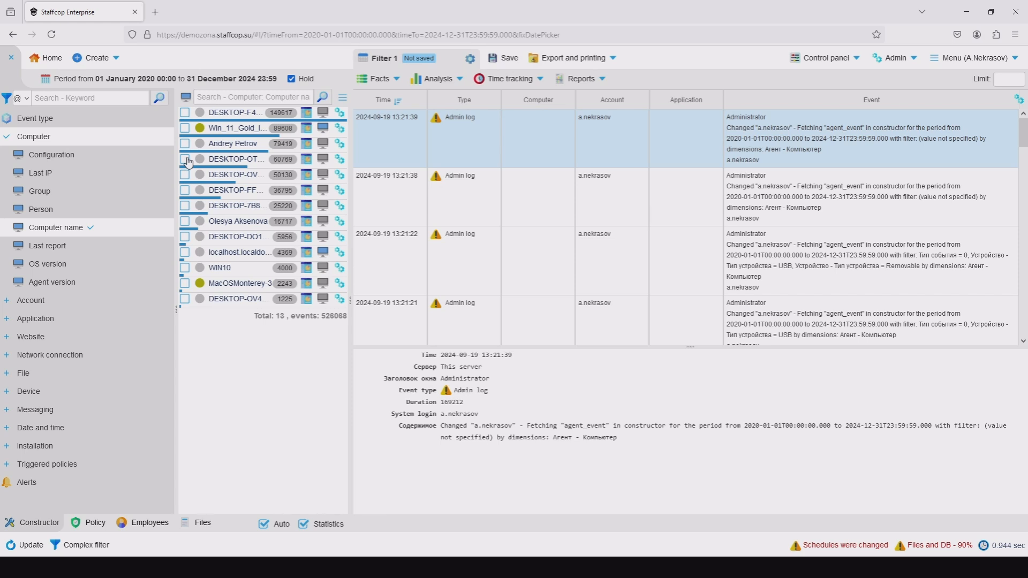
Filter the events by the Intercepted file event type and the device drive types USB and Removable.
{"action": "left_click", "coordinate": [46, 120]}
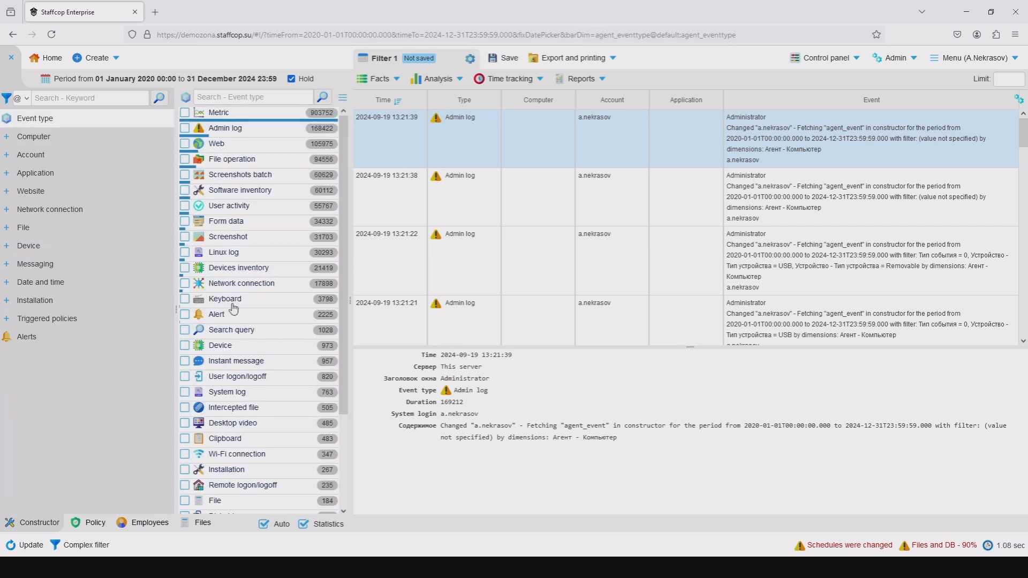
{"action": "left_click", "coordinate": [185, 408]}
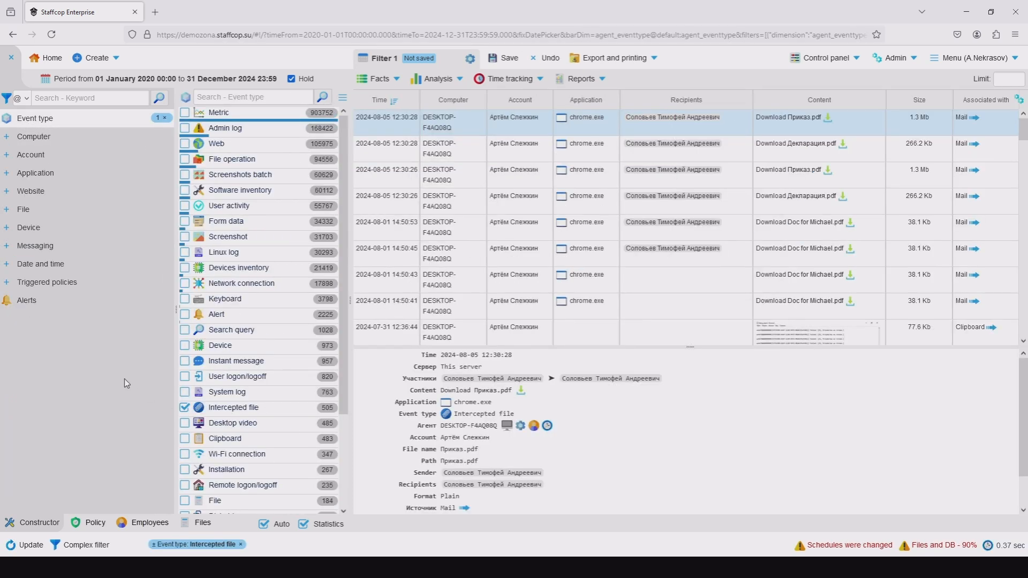
{"action": "left_click", "coordinate": [50, 229]}
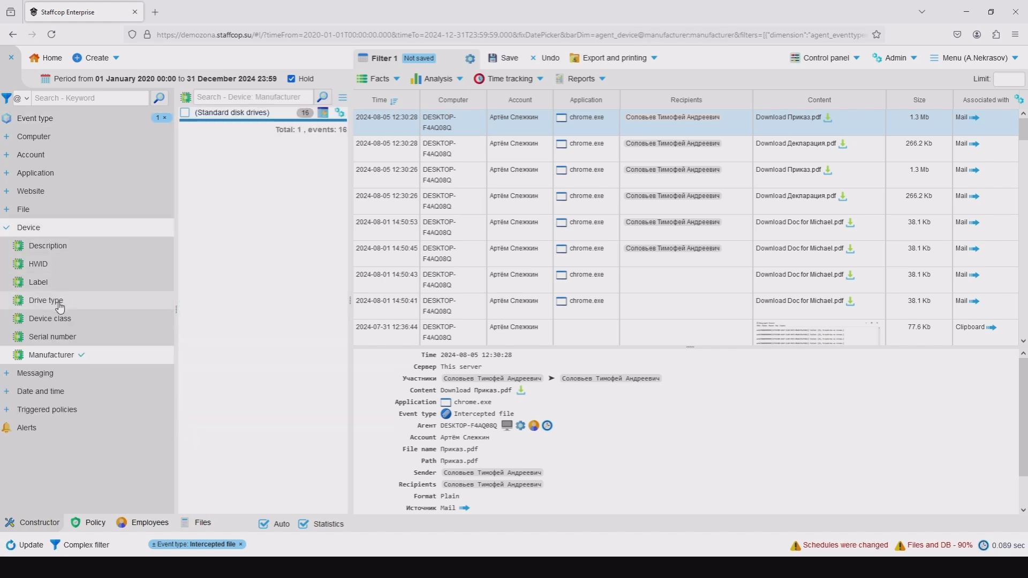
{"action": "left_click", "coordinate": [43, 310]}
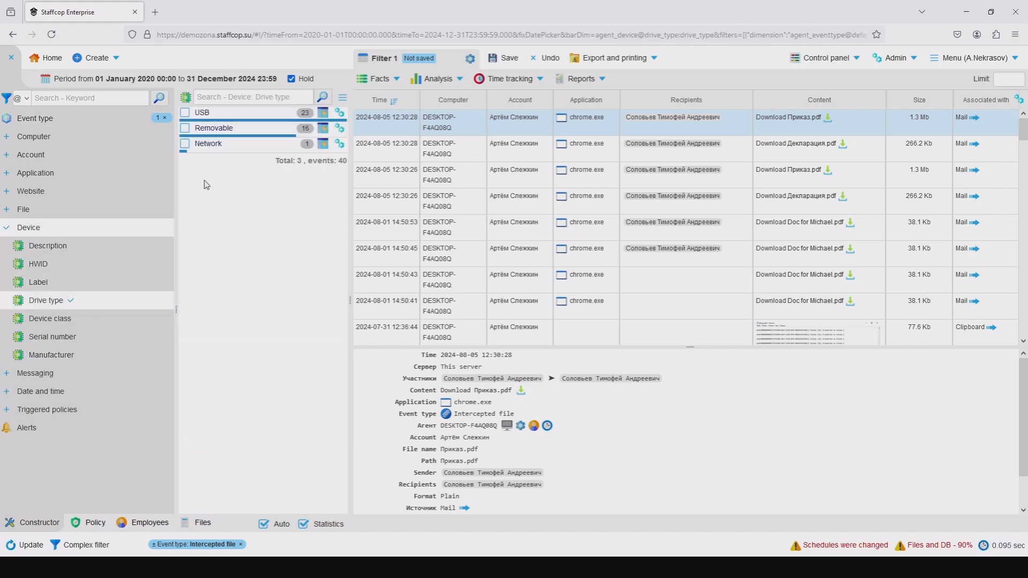
{"action": "left_click", "coordinate": [185, 112]}
{"action": "left_click", "coordinate": [185, 129]}
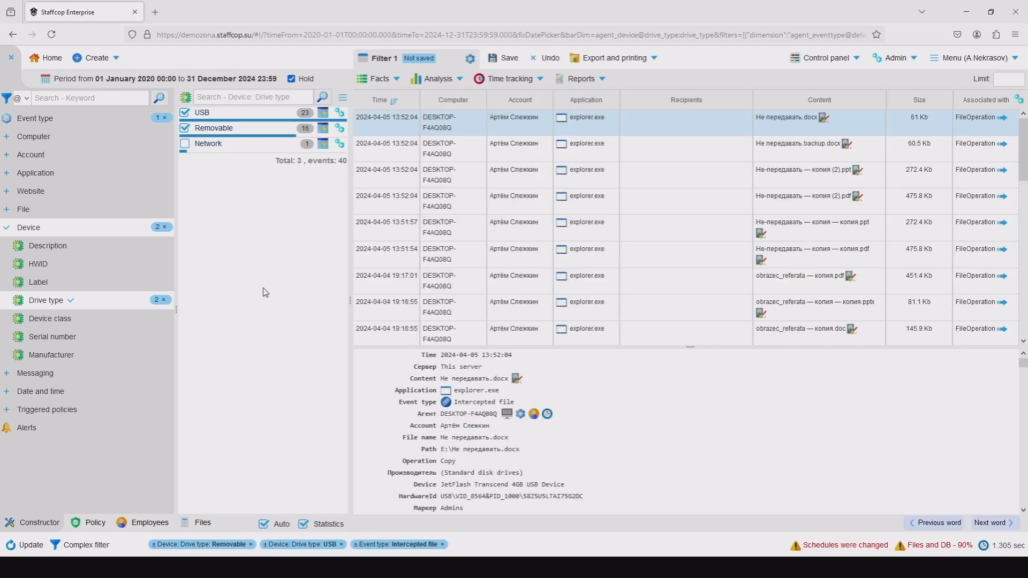
Show the filtered events as an analysis table and add the device Description dimension beside the computer name.
{"action": "left_click", "coordinate": [434, 79]}
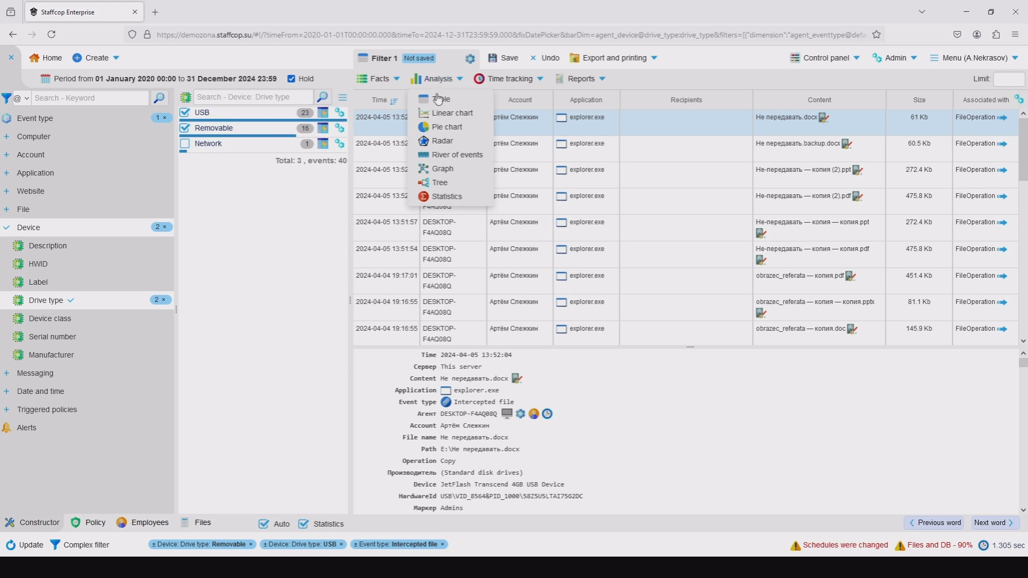
{"action": "left_click", "coordinate": [438, 99]}
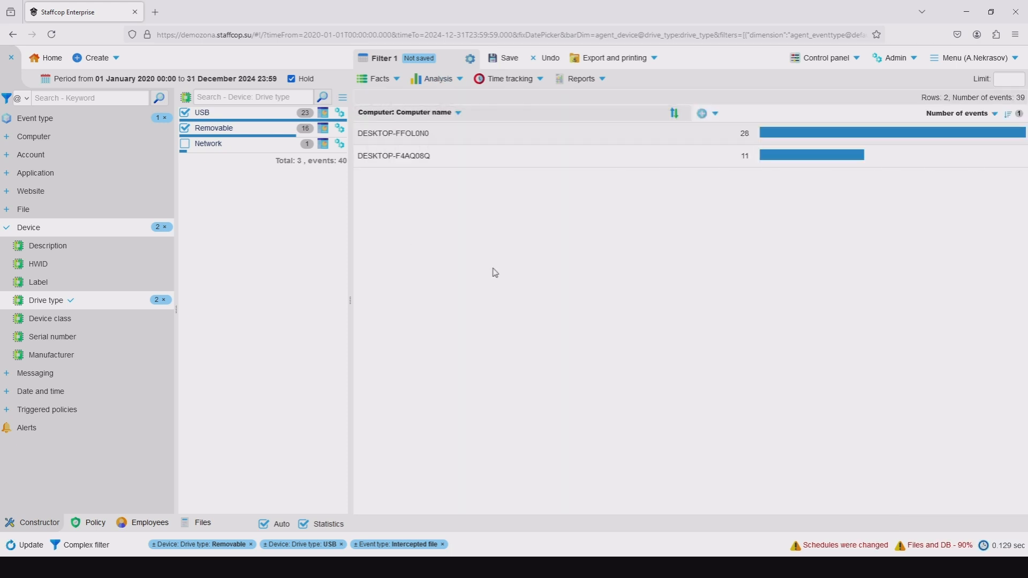
{"action": "left_click", "coordinate": [703, 114]}
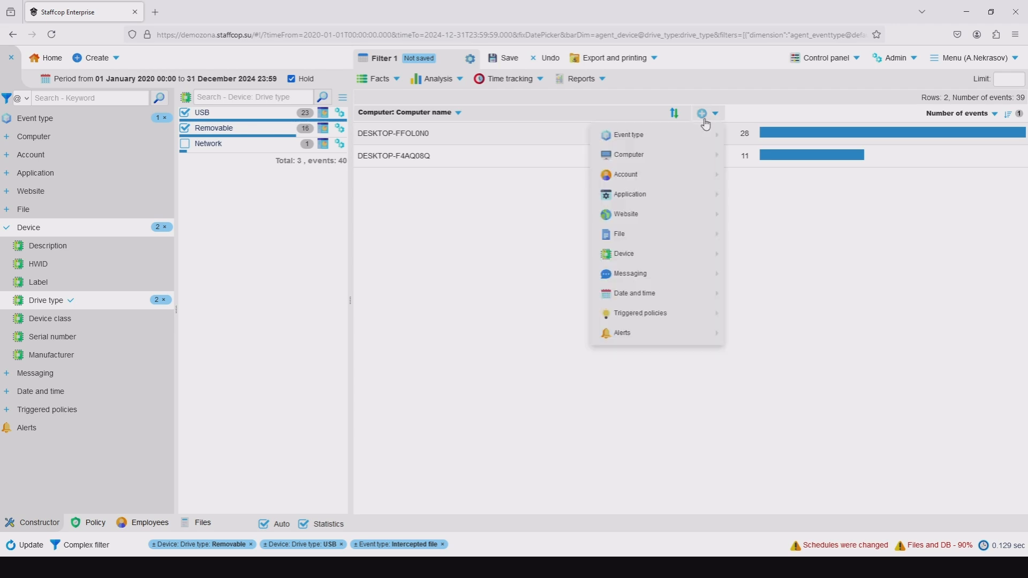
{"action": "mouse_move", "coordinate": [681, 215]}
{"action": "mouse_move", "coordinate": [659, 253]}
{"action": "left_click", "coordinate": [548, 254]}
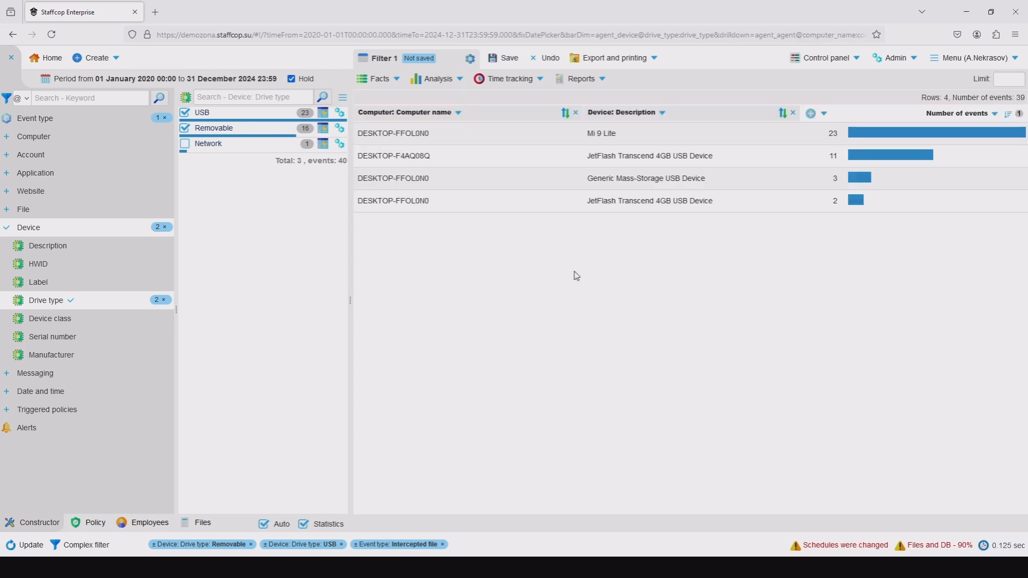
Add the File name dimension to the table after the device description.
{"action": "left_click", "coordinate": [811, 113]}
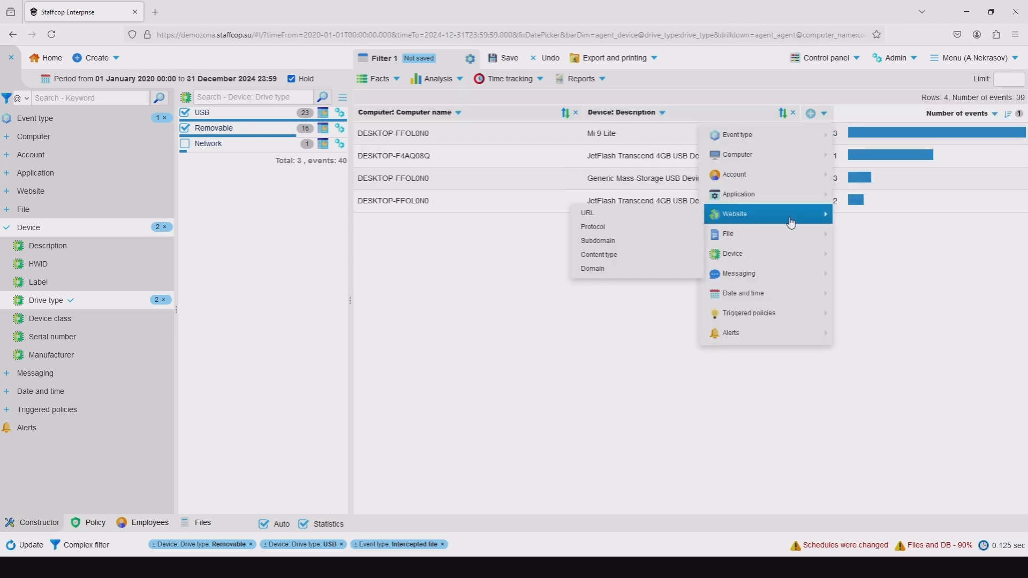
{"action": "mouse_move", "coordinate": [722, 243]}
{"action": "left_click", "coordinate": [637, 261]}
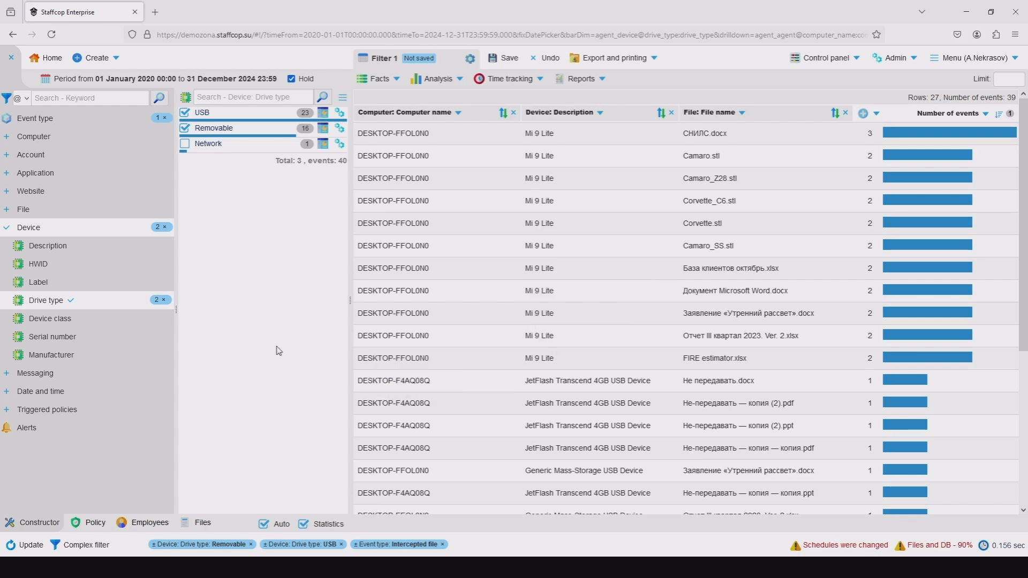
Title the intercepted files filter USB Files and save it.
{"action": "left_click", "coordinate": [376, 57]}
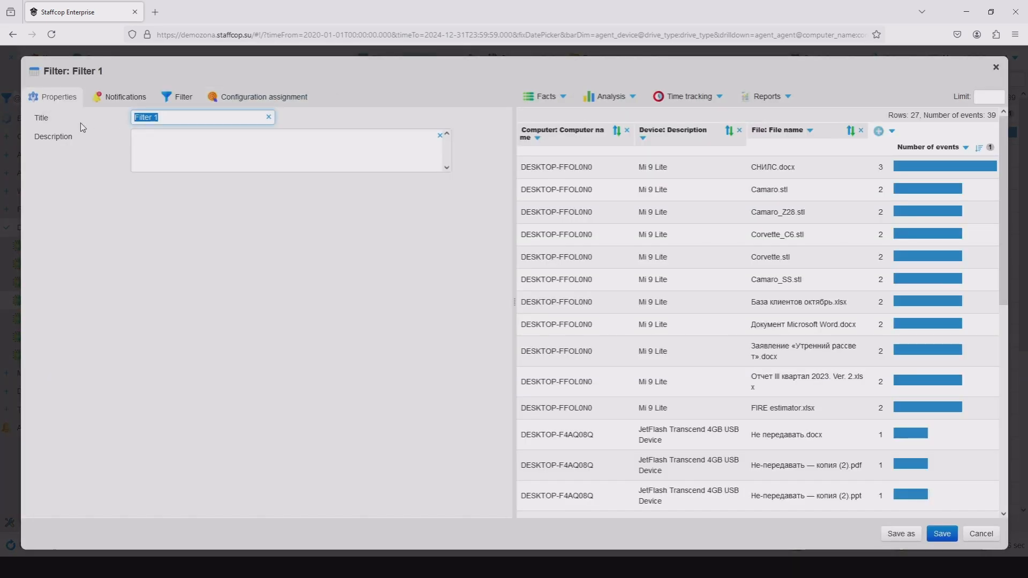
{"action": "type", "text": "USB Files"}
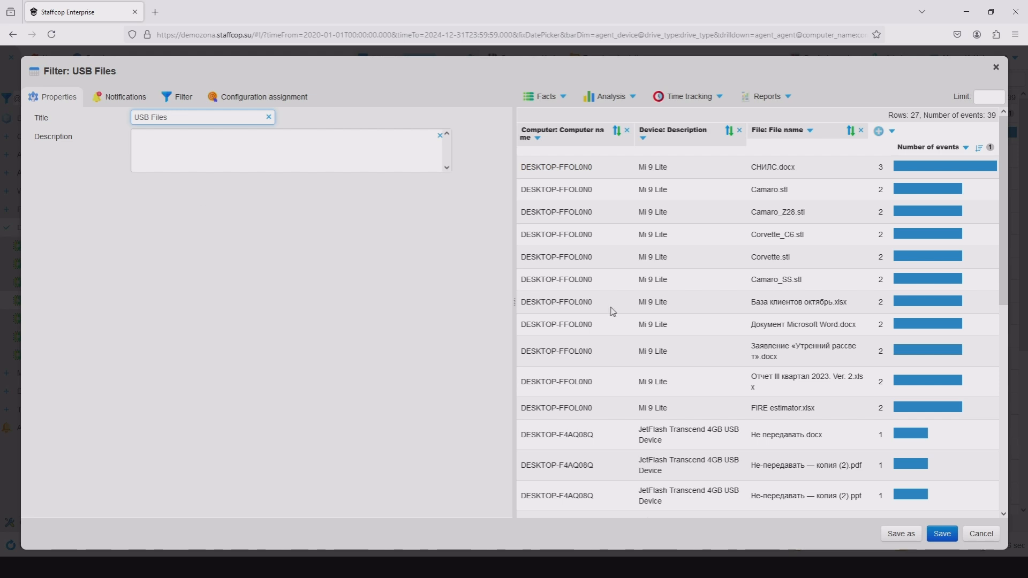
{"action": "left_click", "coordinate": [941, 534]}
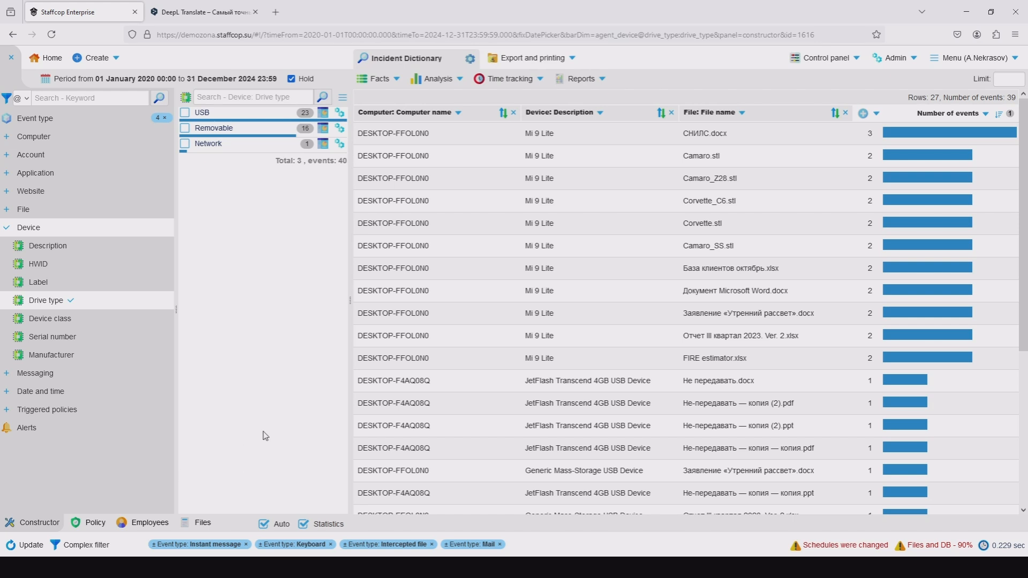
Open the saved USB Files filter for editing from the policy catalog and save it as a policy.
{"action": "left_click", "coordinate": [99, 526]}
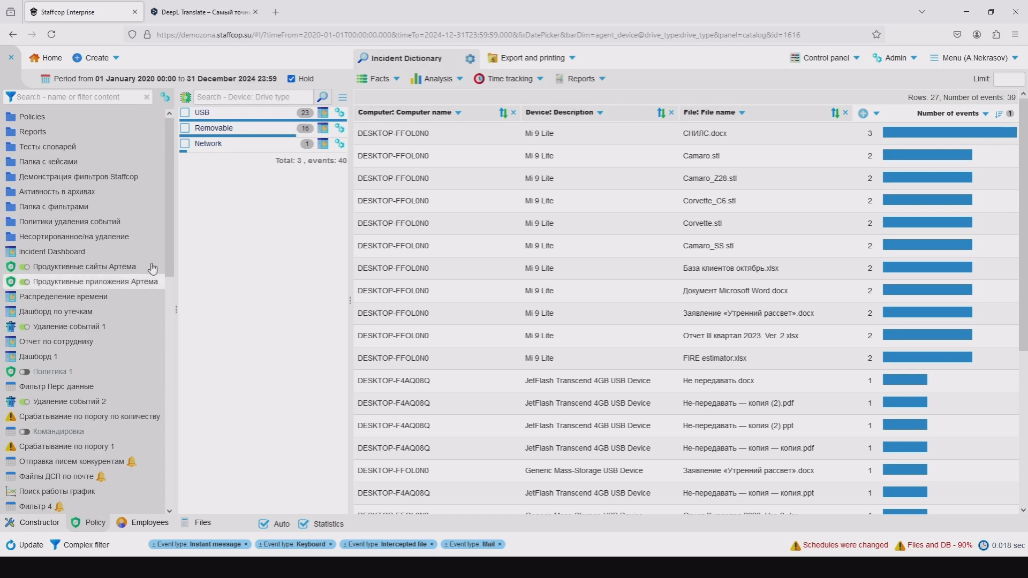
{"action": "left_click_drag", "start_coordinate": [167, 219], "coordinate": [174, 474]}
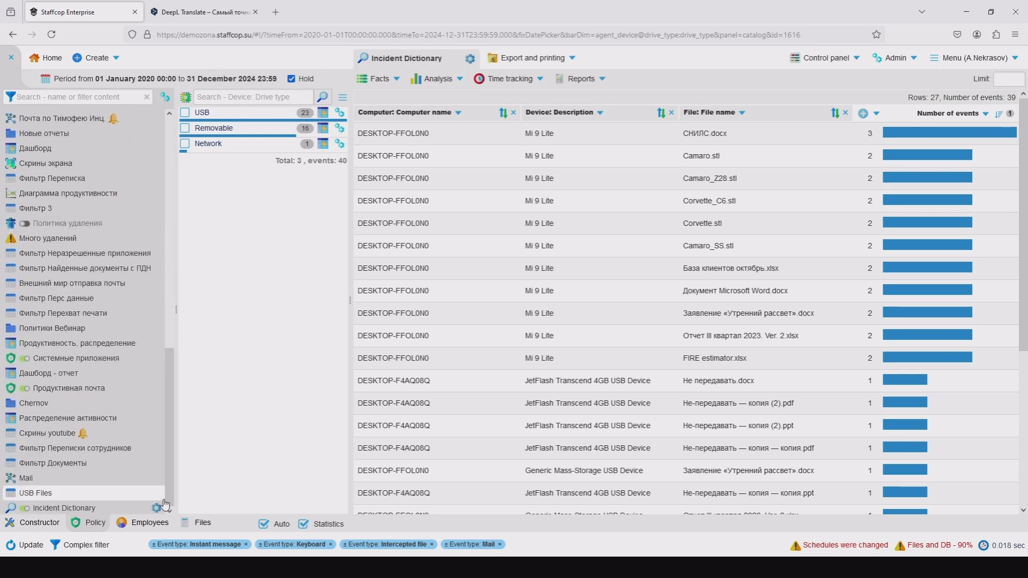
{"action": "left_click", "coordinate": [59, 492]}
{"action": "left_click", "coordinate": [155, 494]}
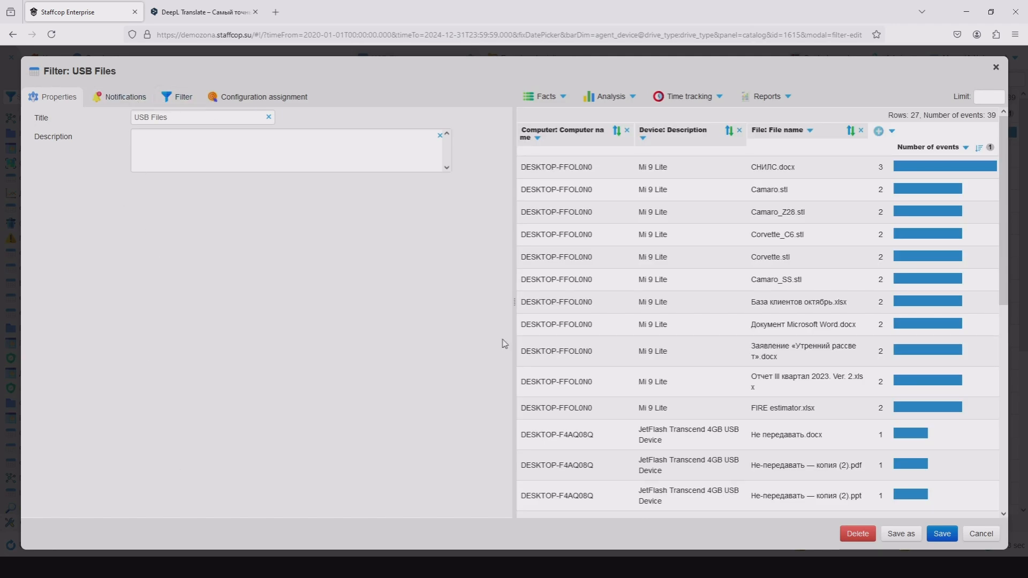
{"action": "left_click", "coordinate": [898, 534]}
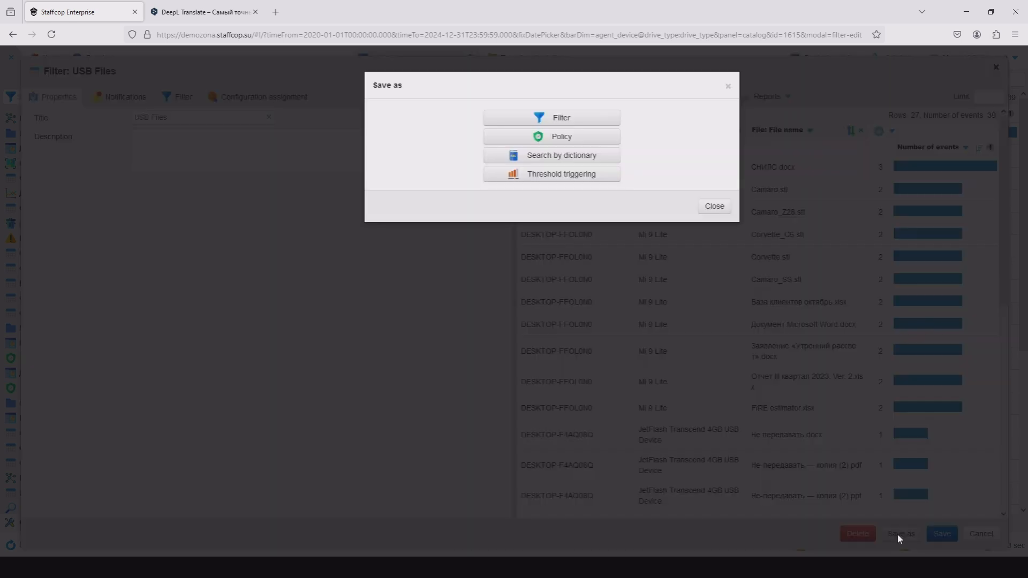
{"action": "left_click", "coordinate": [562, 136]}
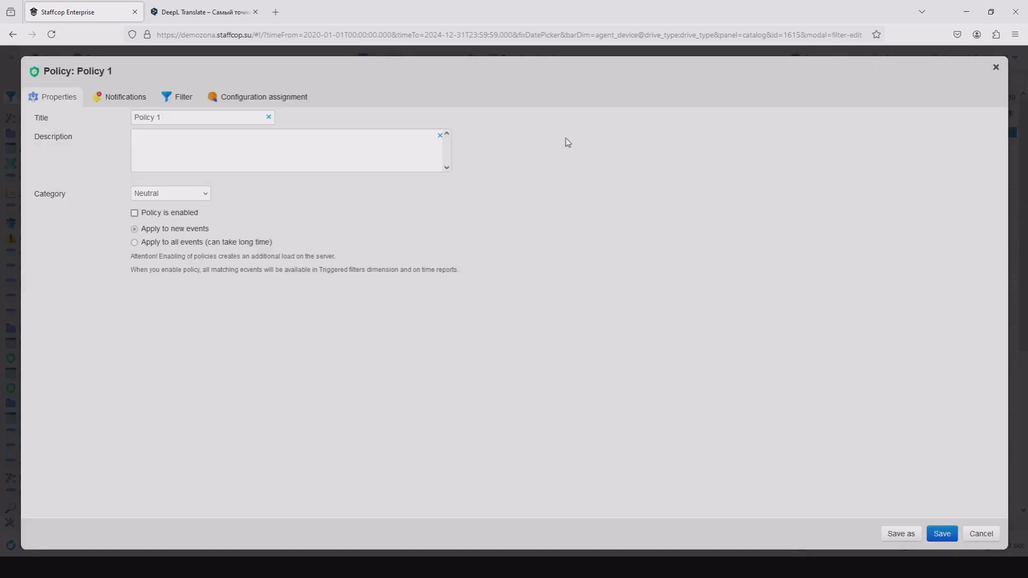
Title the policy USB Files and set its category to Incident.
{"action": "triple_click", "coordinate": [194, 118]}
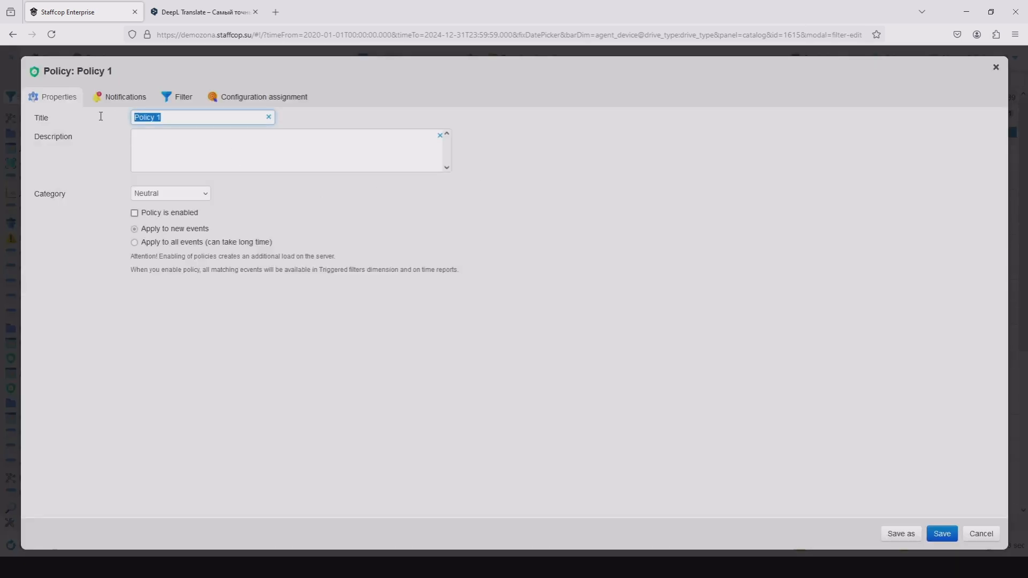
{"action": "type", "text": "USB Files"}
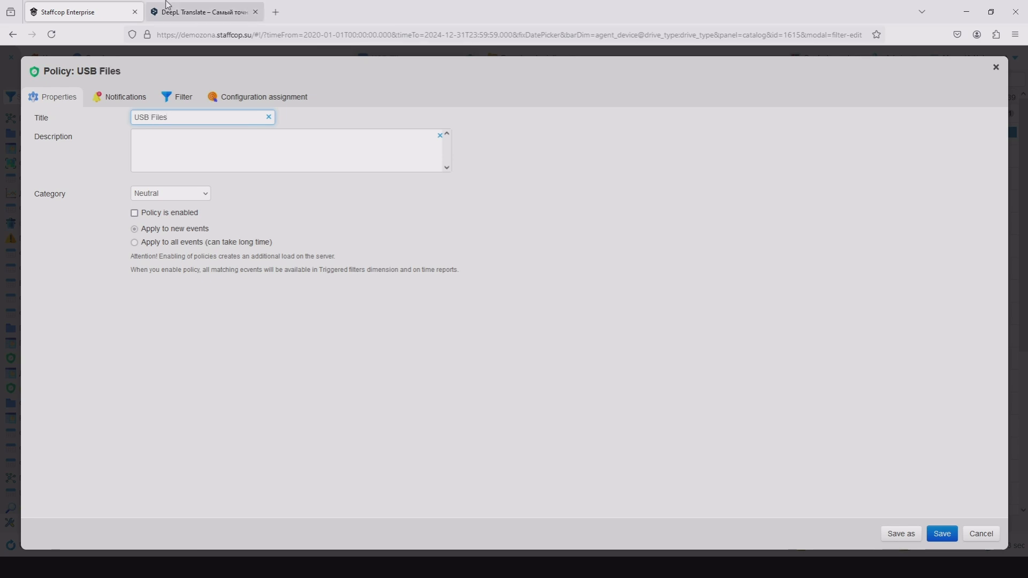
{"action": "left_click", "coordinate": [156, 195]}
{"action": "left_click", "coordinate": [167, 268]}
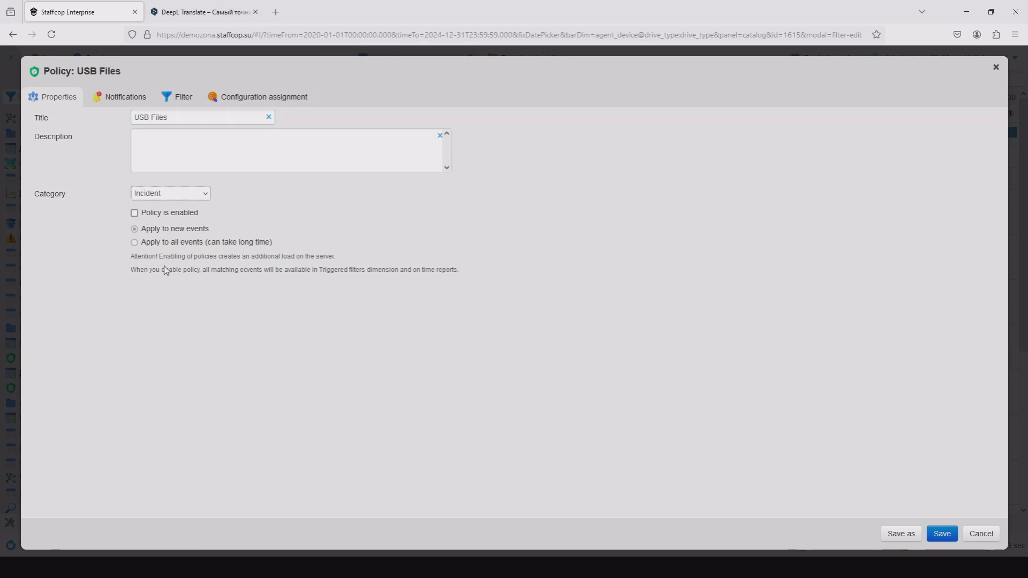
Enable the policy, check its filter conditions and save it.
{"action": "left_click", "coordinate": [161, 213]}
{"action": "left_click", "coordinate": [183, 97]}
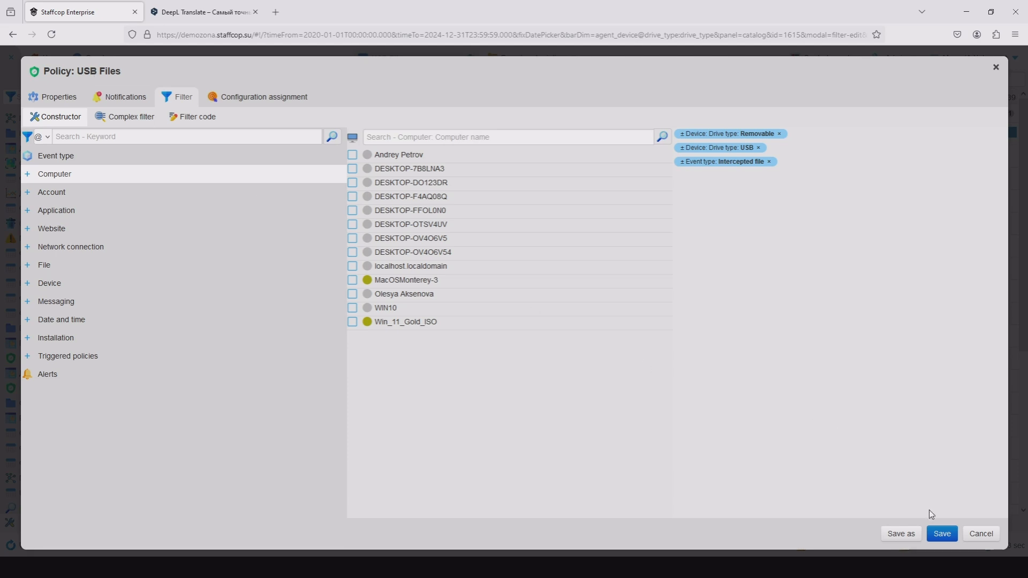
{"action": "left_click", "coordinate": [940, 539]}
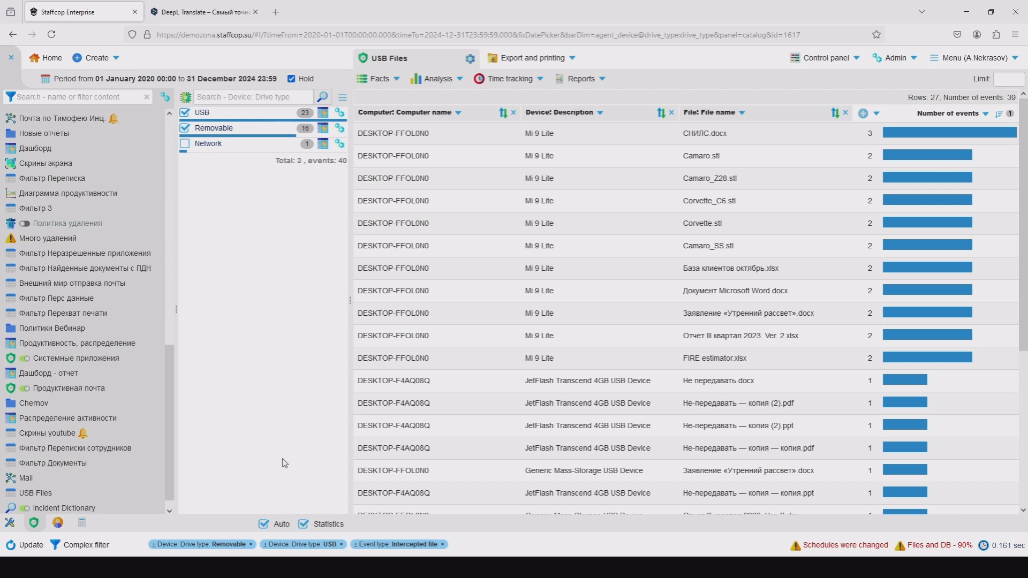
Open the Incident Dictionary search policy and examine its properties, dictionary phrases and the type options for an entry.
{"action": "left_click", "coordinate": [110, 509]}
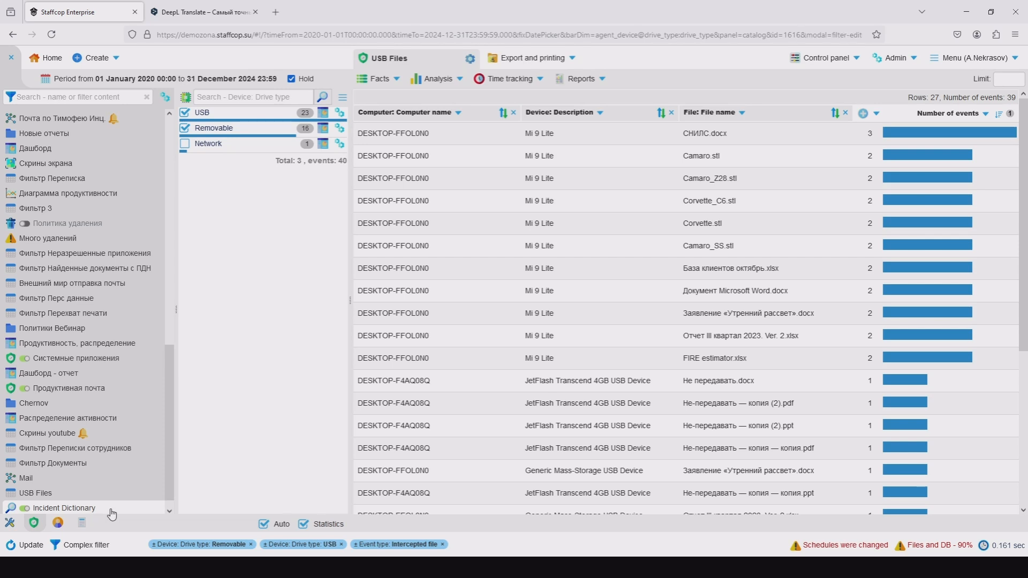
{"action": "left_click_drag", "start_coordinate": [219, 120], "coordinate": [81, 117]}
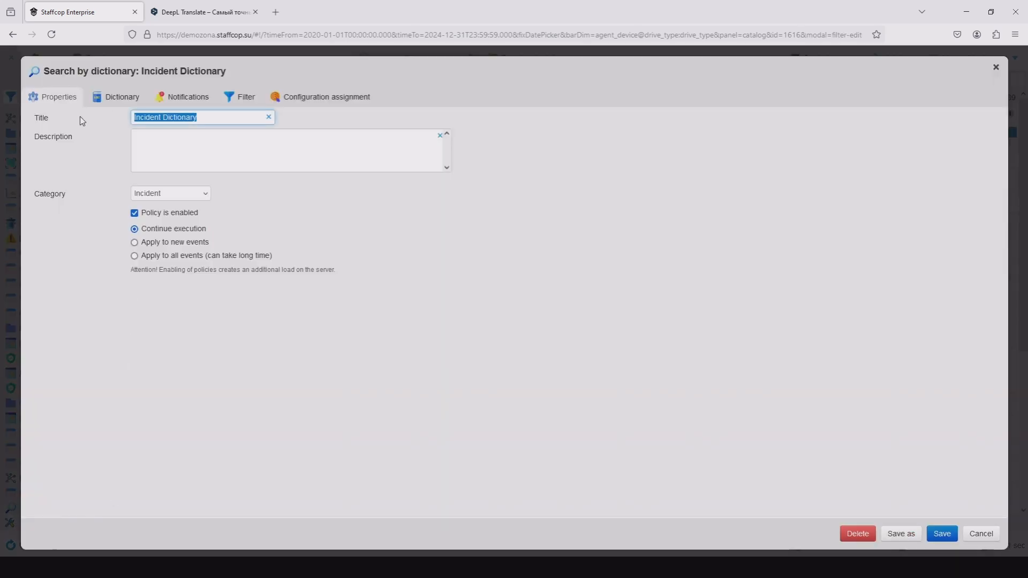
{"action": "left_click", "coordinate": [157, 138]}
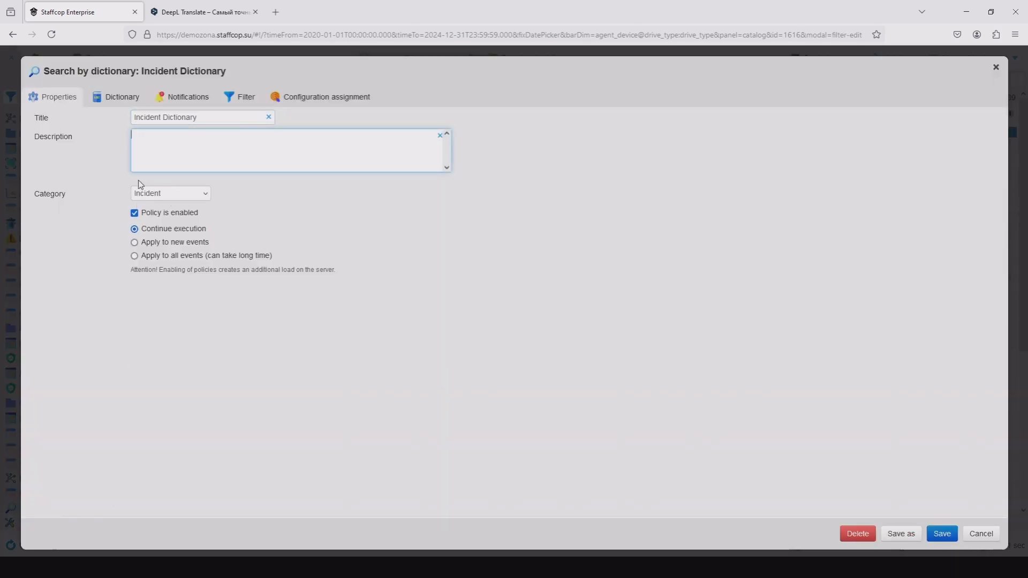
{"action": "left_click", "coordinate": [114, 100]}
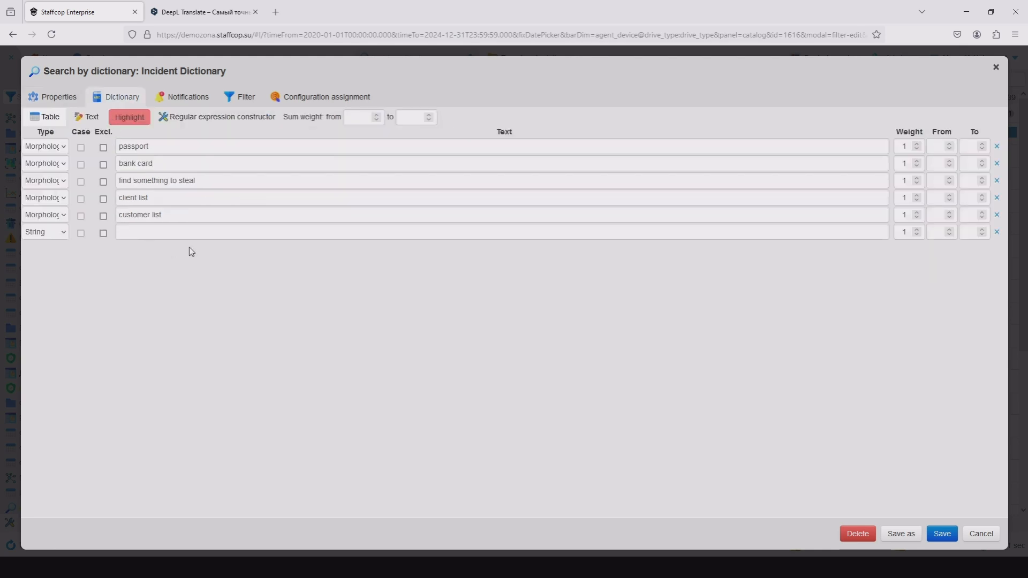
{"action": "left_click", "coordinate": [62, 236]}
{"action": "left_click", "coordinate": [52, 279]}
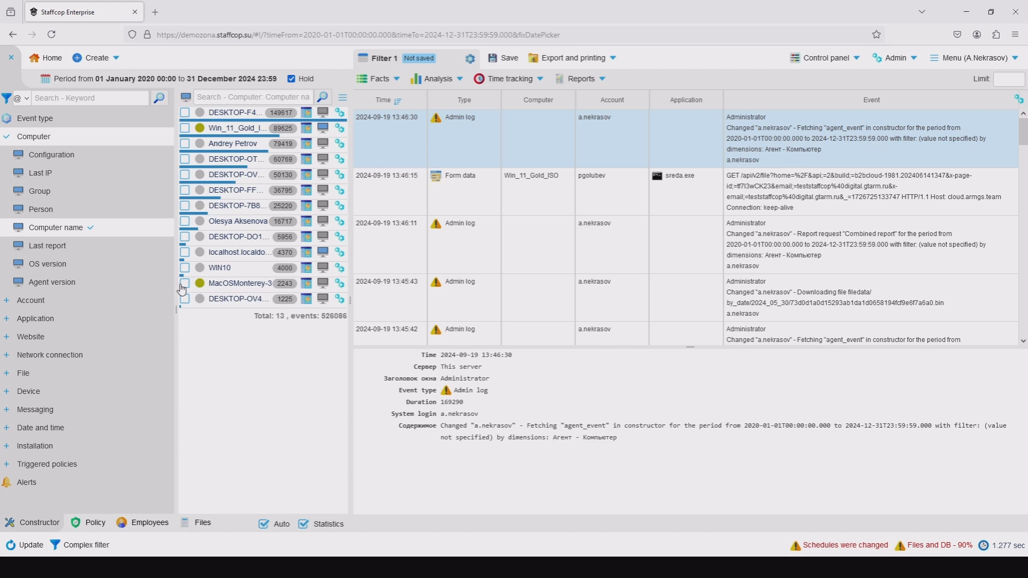
Generate the combined time tracking report for all computers and look through the daily work records.
{"action": "left_click", "coordinate": [509, 79]}
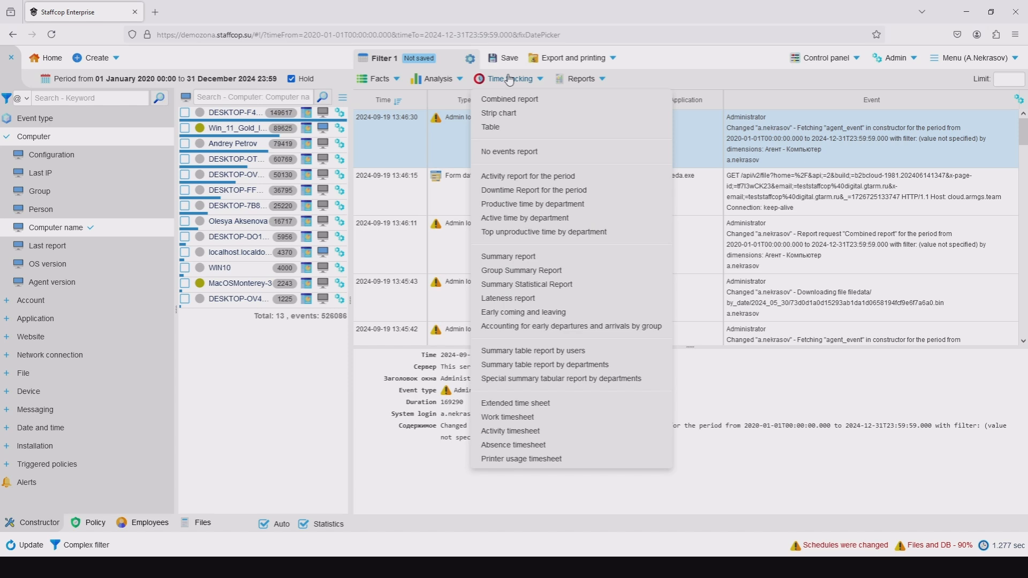
{"action": "left_click", "coordinate": [552, 102]}
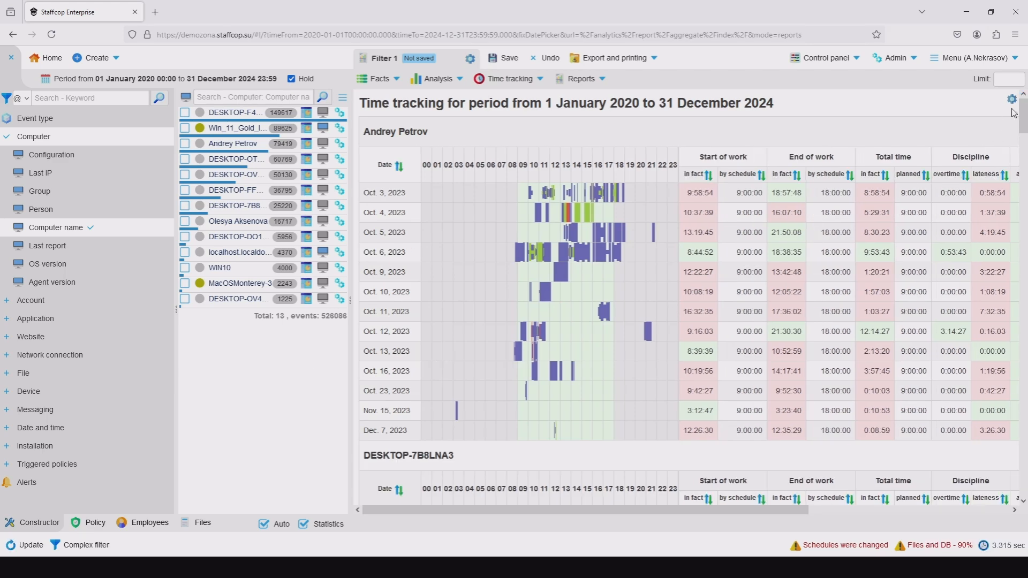
{"action": "scroll", "coordinate": [1023, 126], "scroll_direction": "down", "scroll_amount": 2}
{"action": "scroll", "coordinate": [1023, 126], "scroll_direction": "down", "scroll_amount": 8}
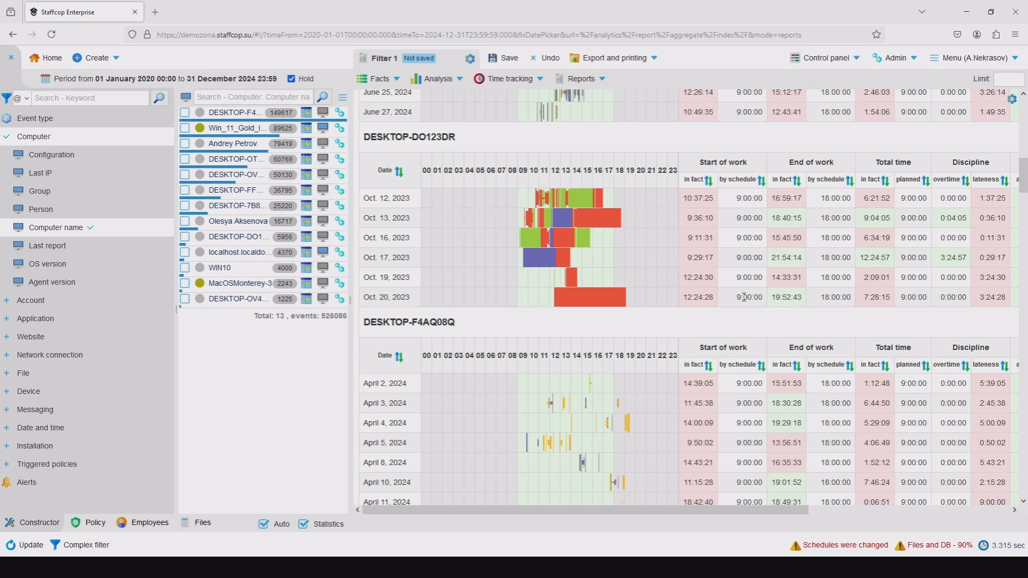
Open the detailed Oct. 13, 2023 report for DESKTOP-DO123DR and examine its productivity, top applications and top sites.
{"action": "left_click", "coordinate": [399, 219]}
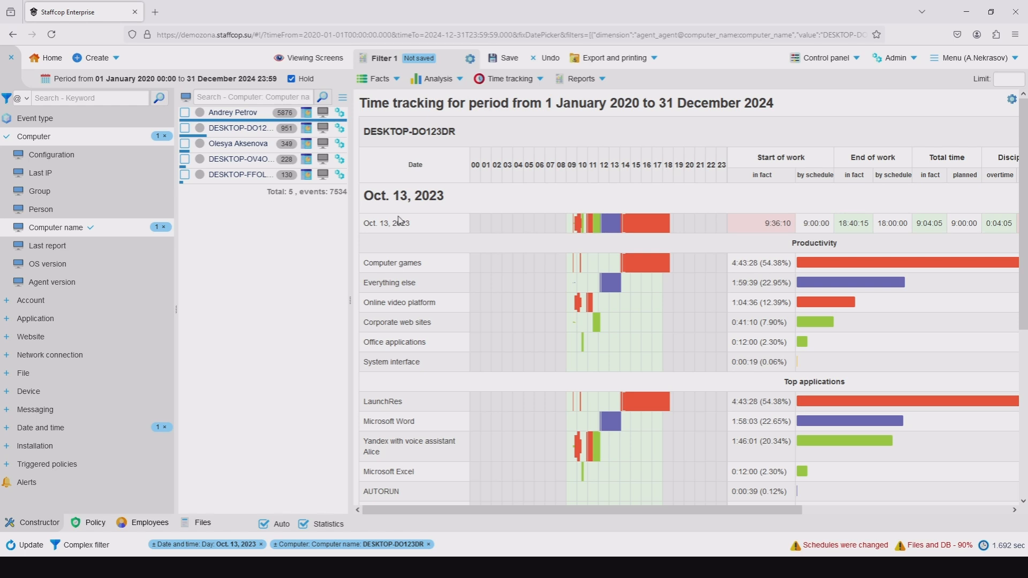
{"action": "scroll", "coordinate": [514, 261], "scroll_direction": "down", "scroll_amount": 5}
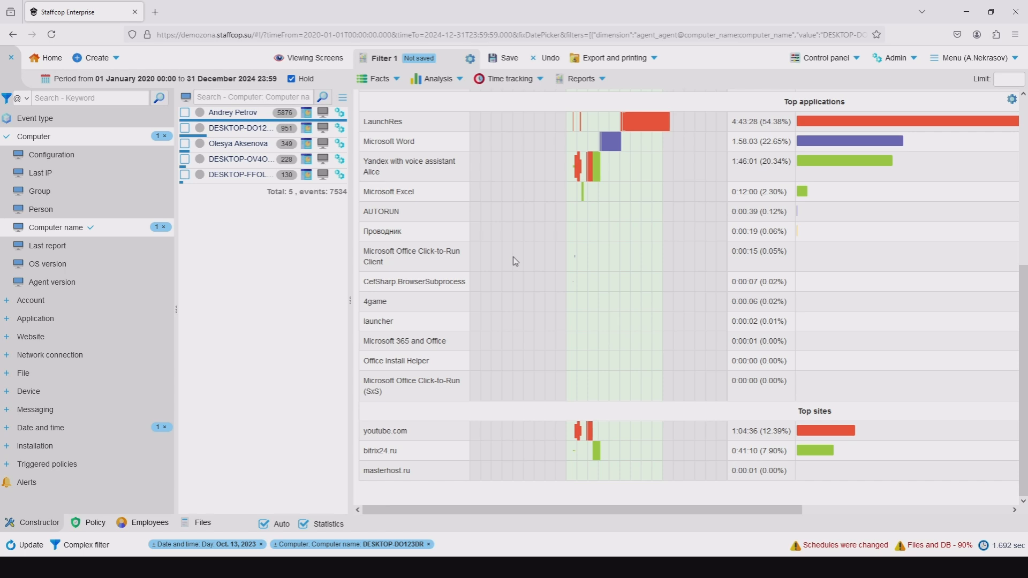
{"action": "scroll", "coordinate": [514, 262], "scroll_direction": "up", "scroll_amount": 5}
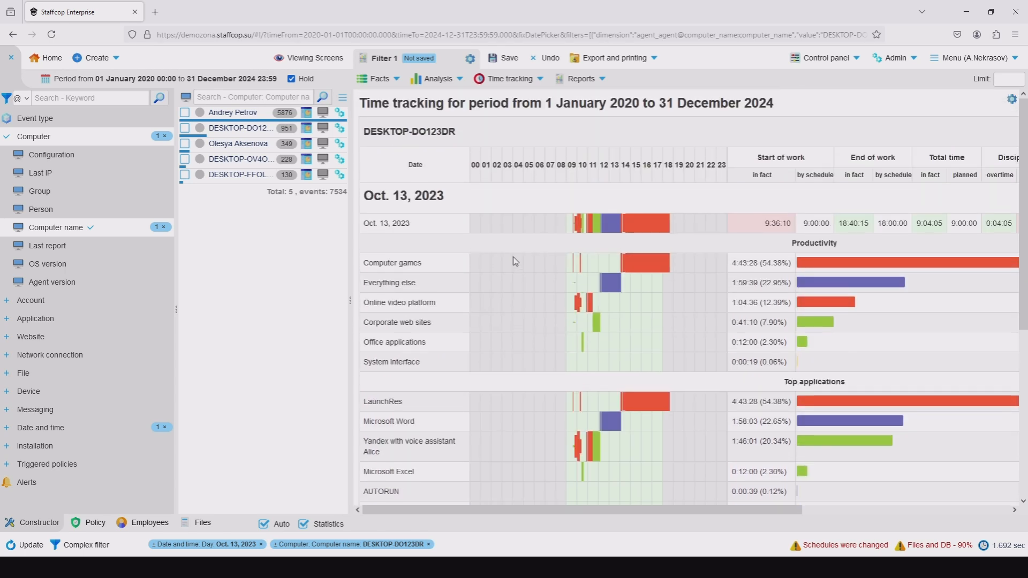